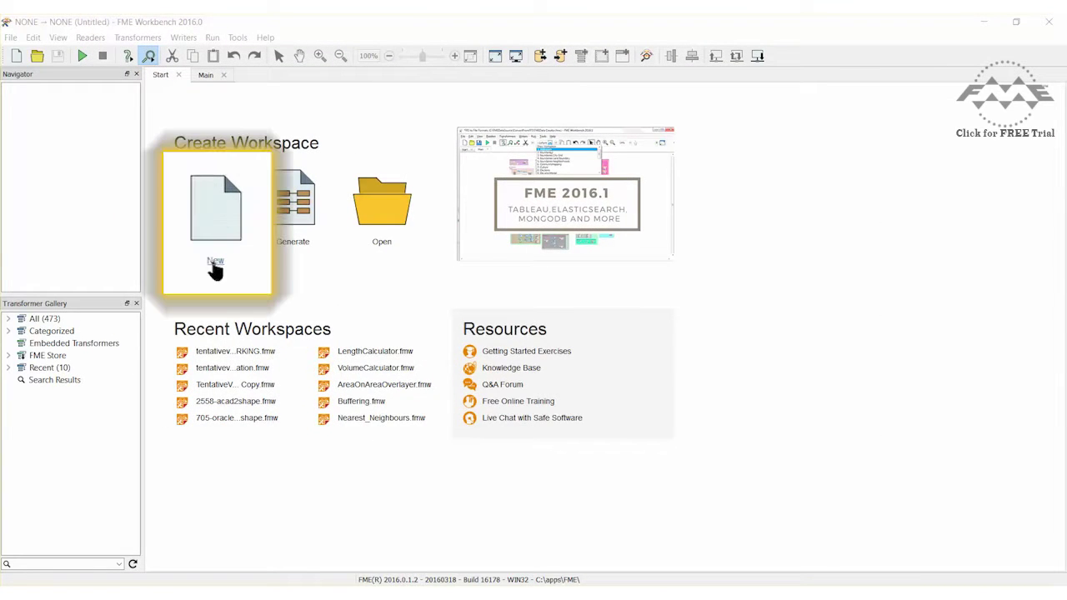
Step: Create a new workspace and add a reader in Canadian Digital Elevation Data (CDED) format
{"action": "left_click", "coordinate": [201, 248]}
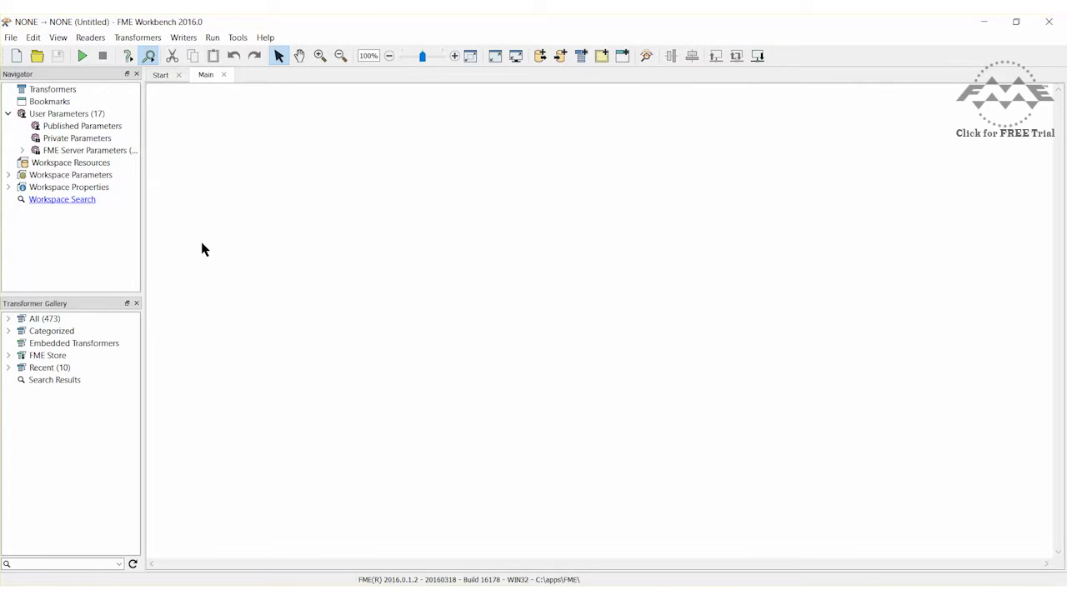
{"action": "left_click", "coordinate": [98, 42]}
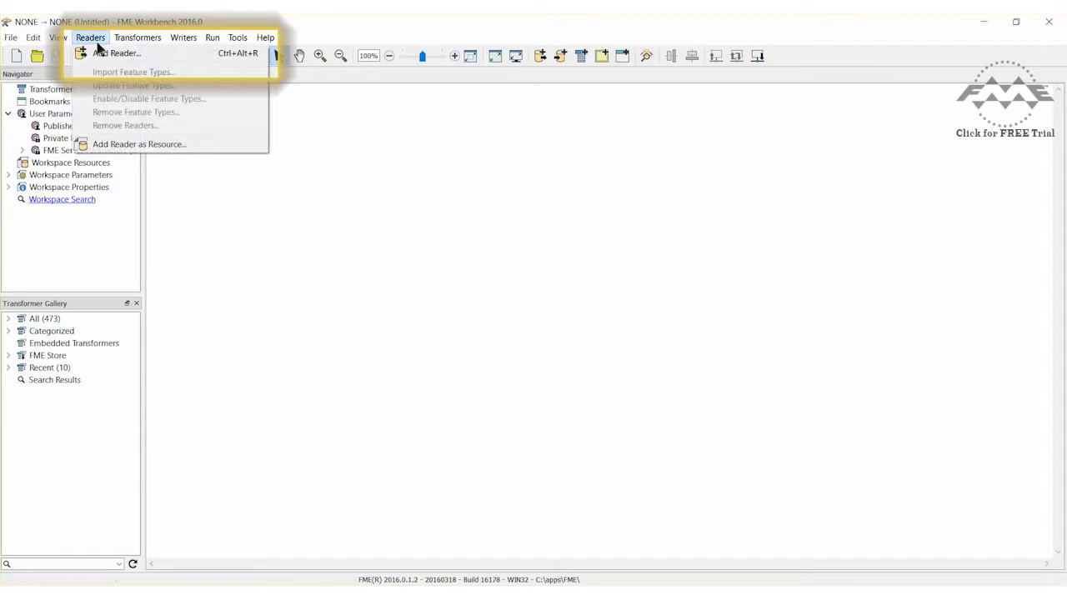
{"action": "left_click", "coordinate": [98, 51]}
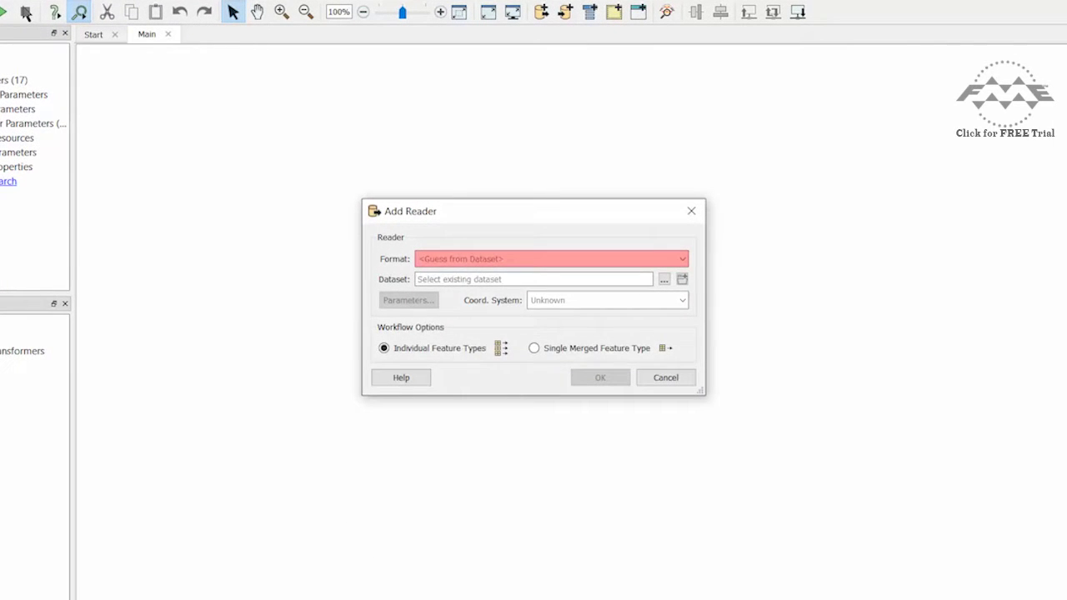
{"action": "type", "text": "cded"}
{"action": "key", "text": "Return"}
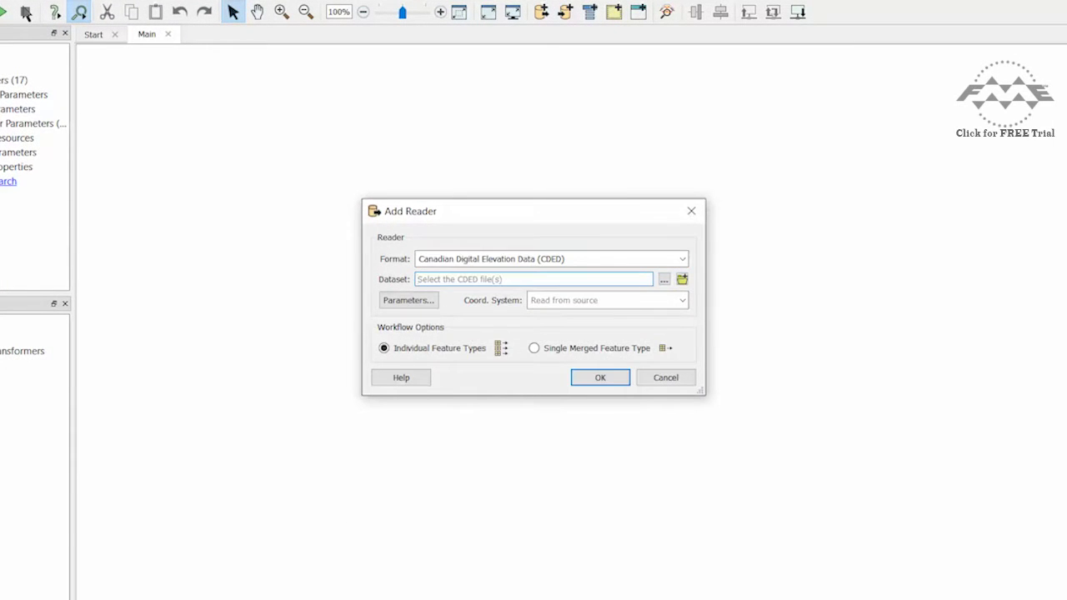
Step: Choose DEM-Clipped.dem as the reader's dataset and add the reader
{"action": "left_click", "coordinate": [663, 280]}
{"action": "left_click", "coordinate": [605, 308]}
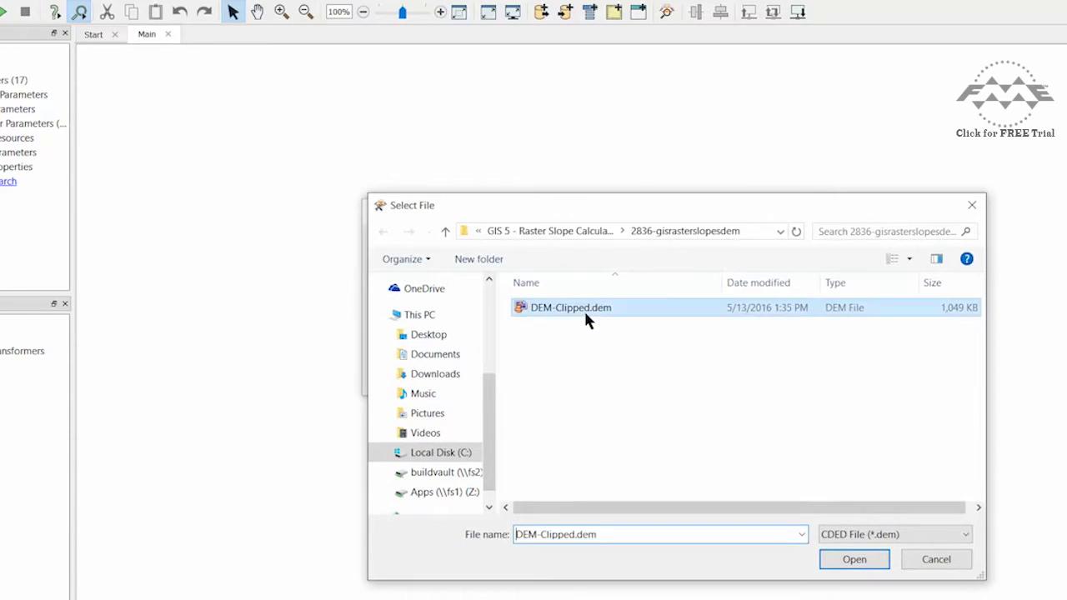
{"action": "left_click", "coordinate": [854, 559]}
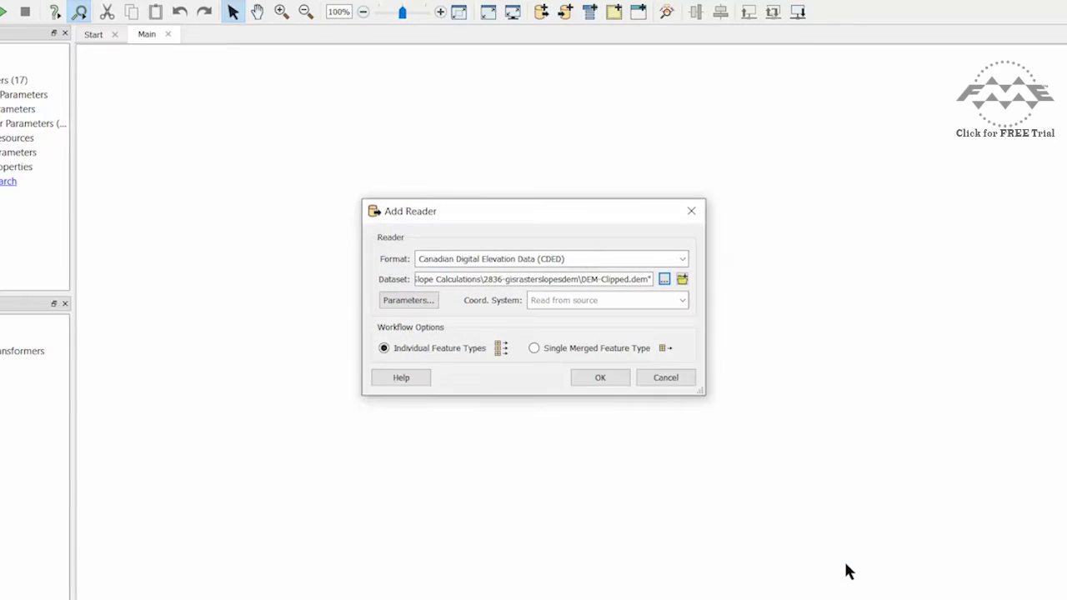
{"action": "left_click", "coordinate": [600, 377]}
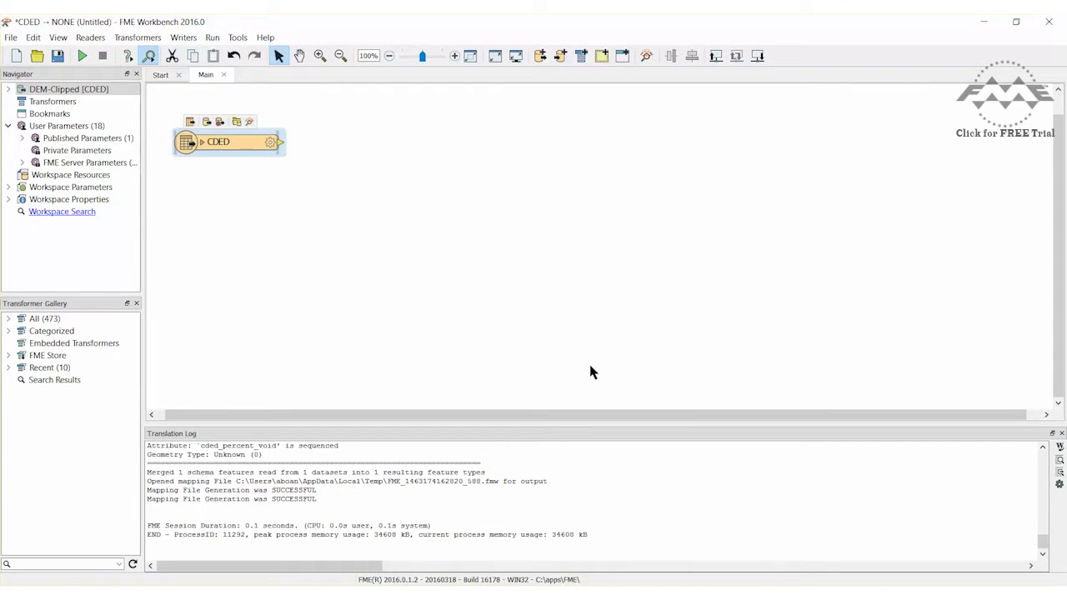
Step: Add RasterAspectCalculator and RasterSlopeCalculator, stacked, and connect the CDED reader to both
{"action": "left_click", "coordinate": [484, 221]}
{"action": "type", "text": "rasteraspect"}
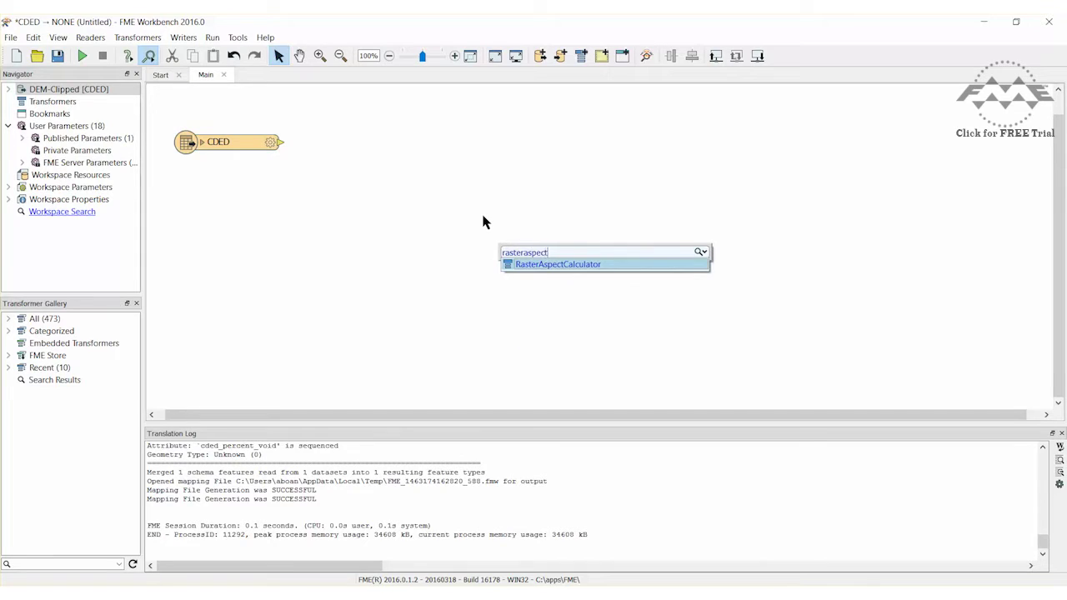
{"action": "key", "text": "Return"}
{"action": "left_click_drag", "start_coordinate": [510, 223], "coordinate": [422, 142]}
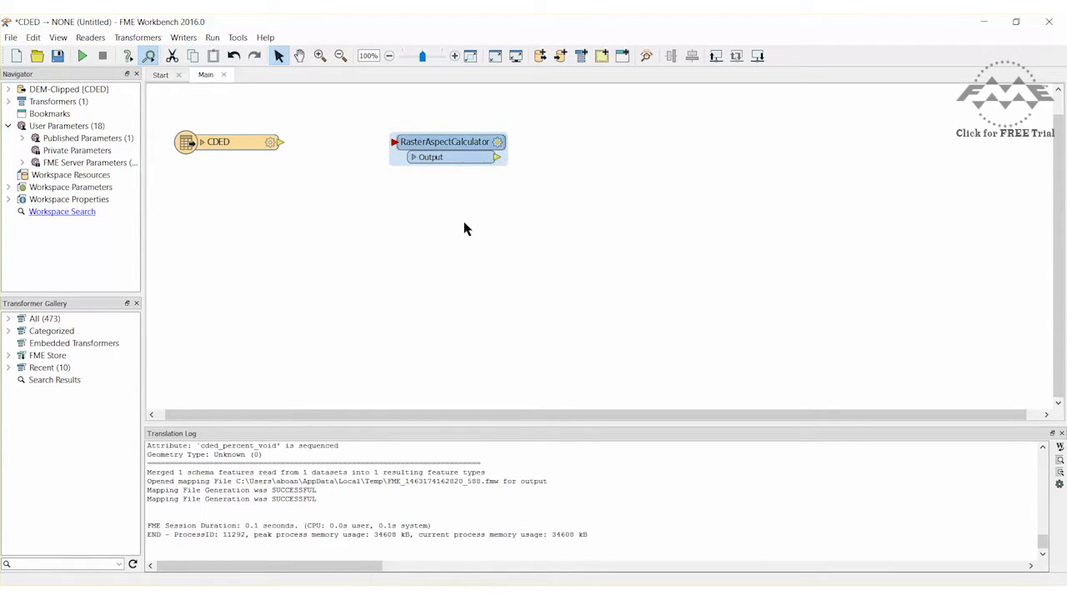
{"action": "type", "text": "rasterslope"}
{"action": "key", "text": "Return"}
{"action": "left_click_drag", "start_coordinate": [481, 230], "coordinate": [414, 209]}
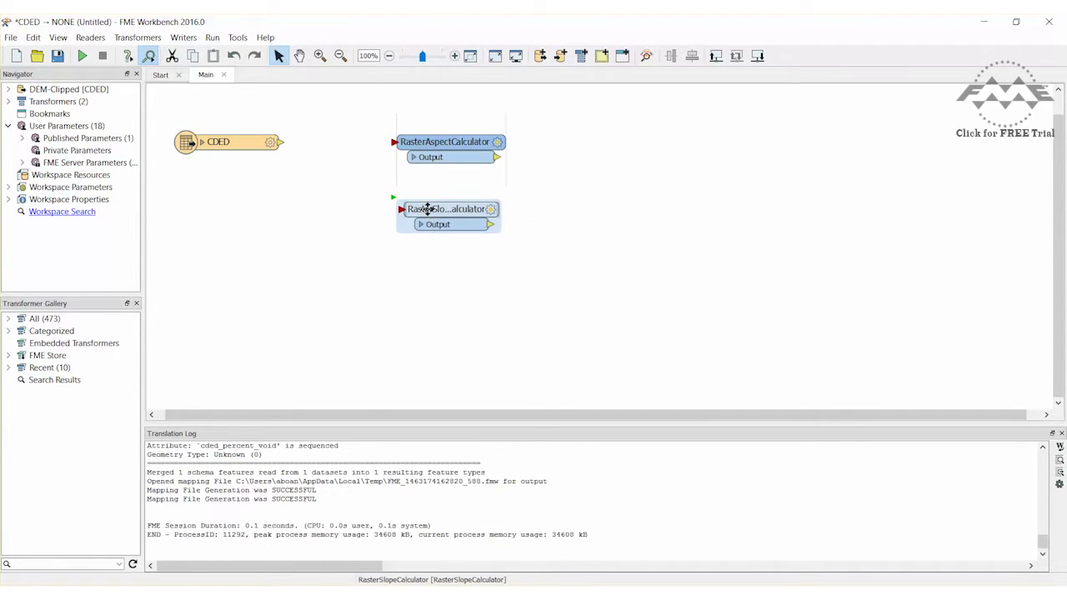
{"action": "left_click_drag", "start_coordinate": [495, 215], "coordinate": [503, 219]}
{"action": "left_click_drag", "start_coordinate": [281, 143], "coordinate": [395, 148]}
{"action": "left_click_drag", "start_coordinate": [281, 143], "coordinate": [400, 215]}
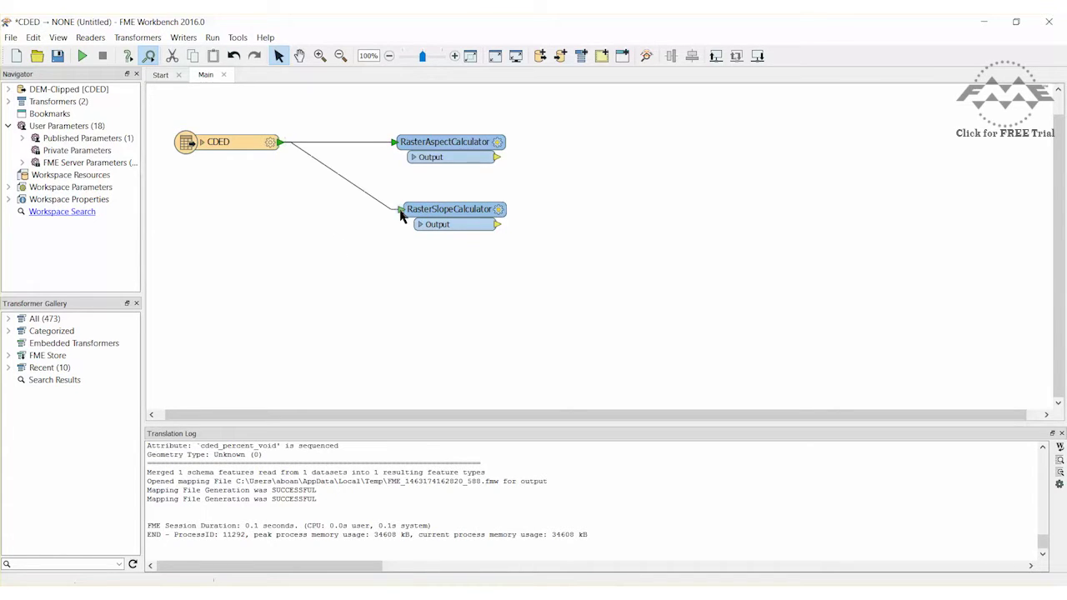
Step: Attach an Inspector to each calculator's Output and run the workspace
{"action": "left_click", "coordinate": [498, 157]}
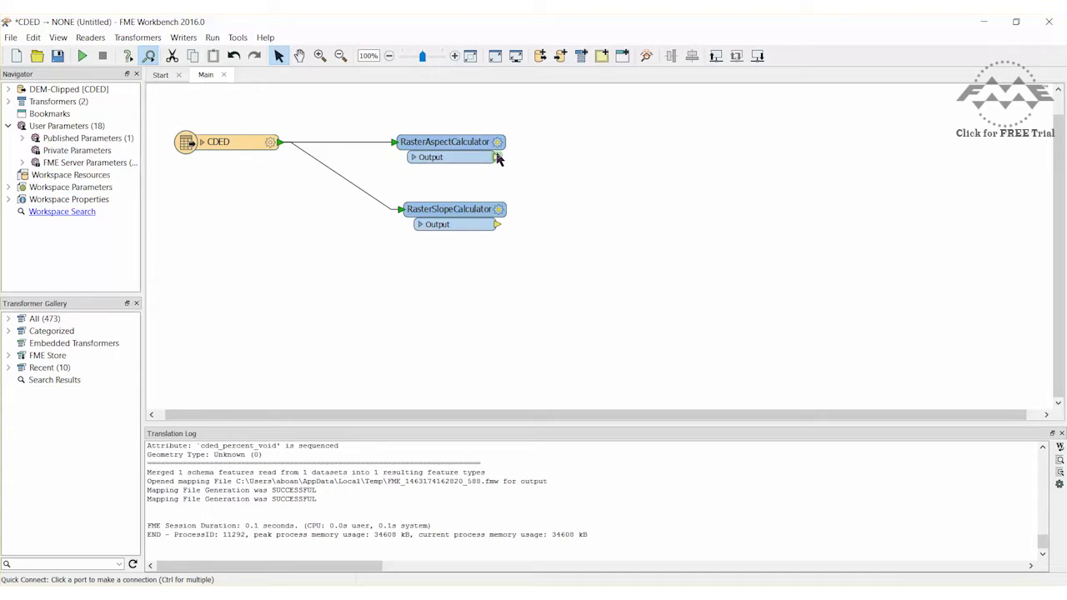
{"action": "type", "text": "inspe"}
{"action": "key", "text": "Return"}
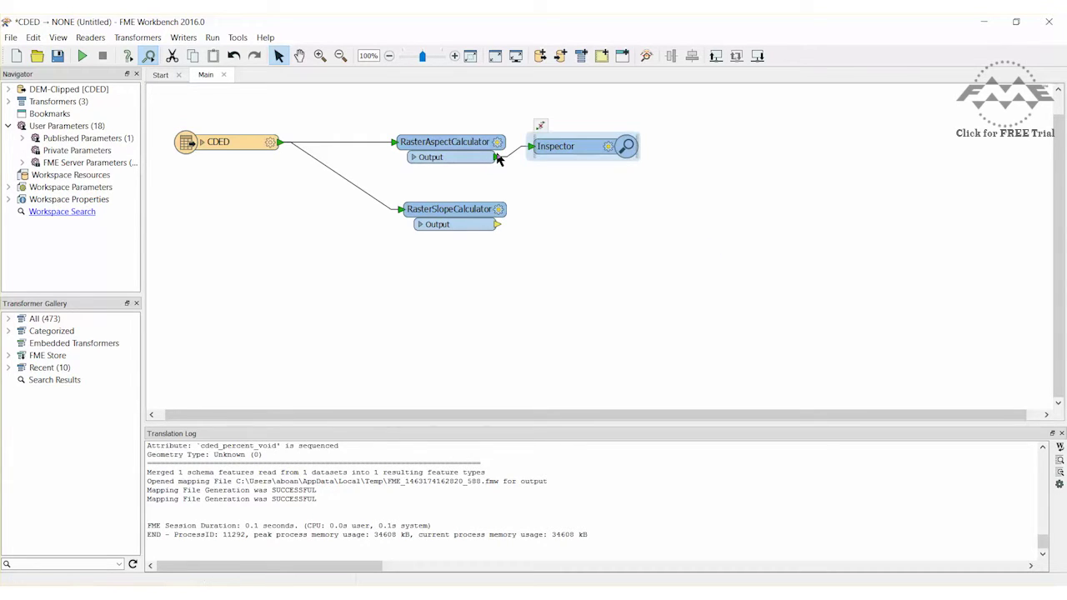
{"action": "left_click", "coordinate": [498, 226]}
{"action": "type", "text": "inspe"}
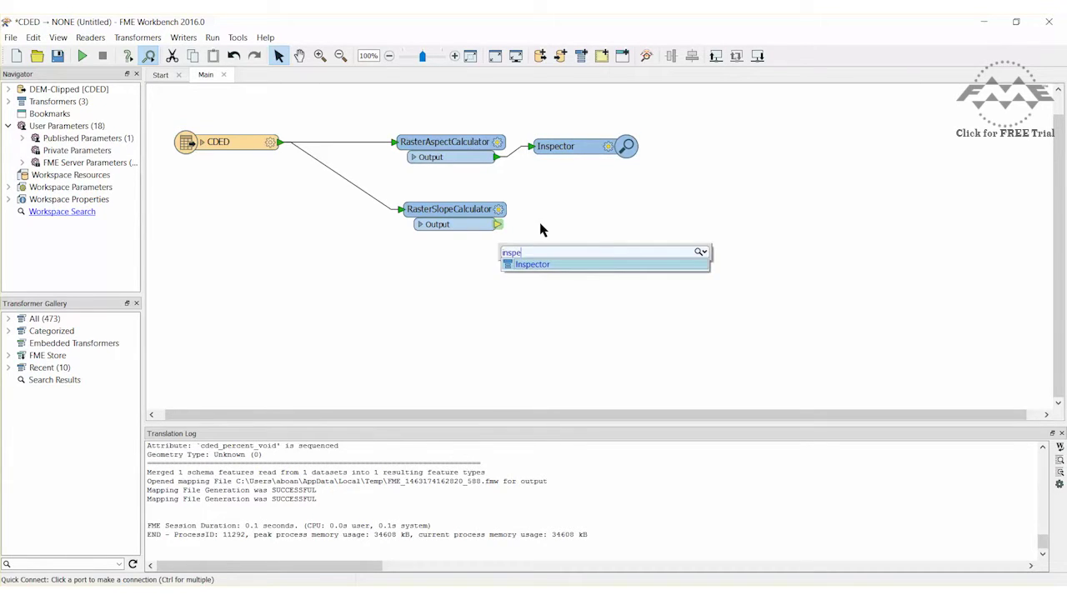
{"action": "key", "text": "Return"}
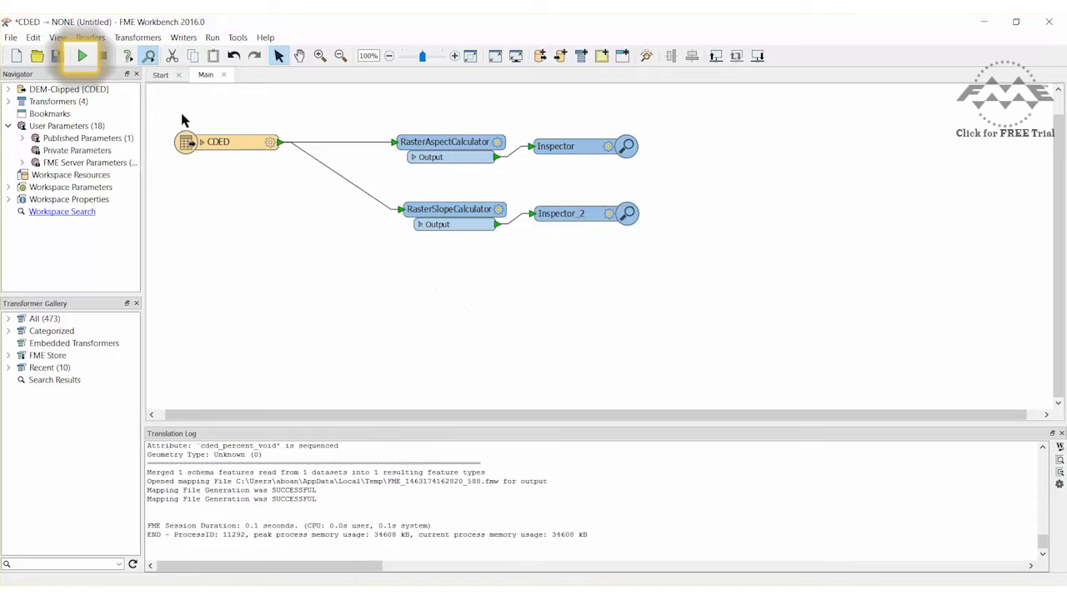
{"action": "left_click", "coordinate": [83, 59]}
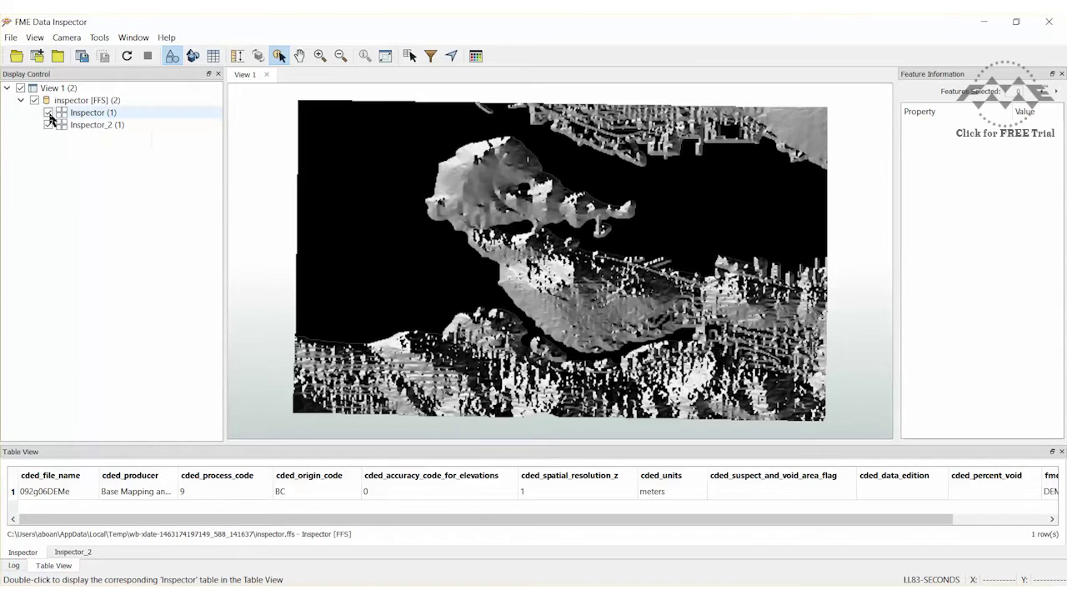
Step: Hide the aspect layer and query slope Band 0 values at two raster points
{"action": "left_click", "coordinate": [48, 113]}
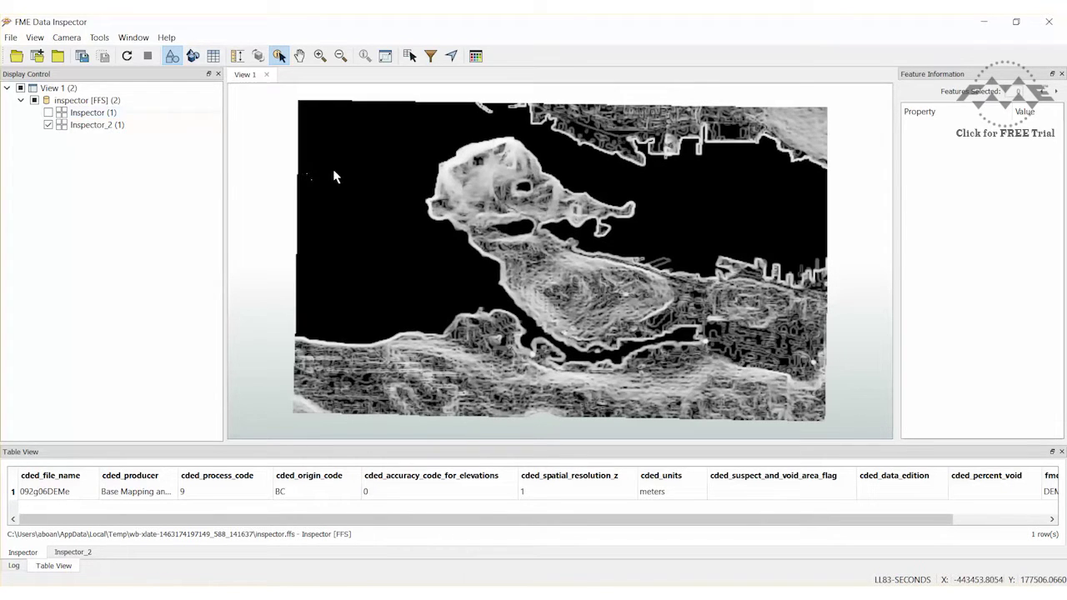
{"action": "left_click", "coordinate": [453, 184]}
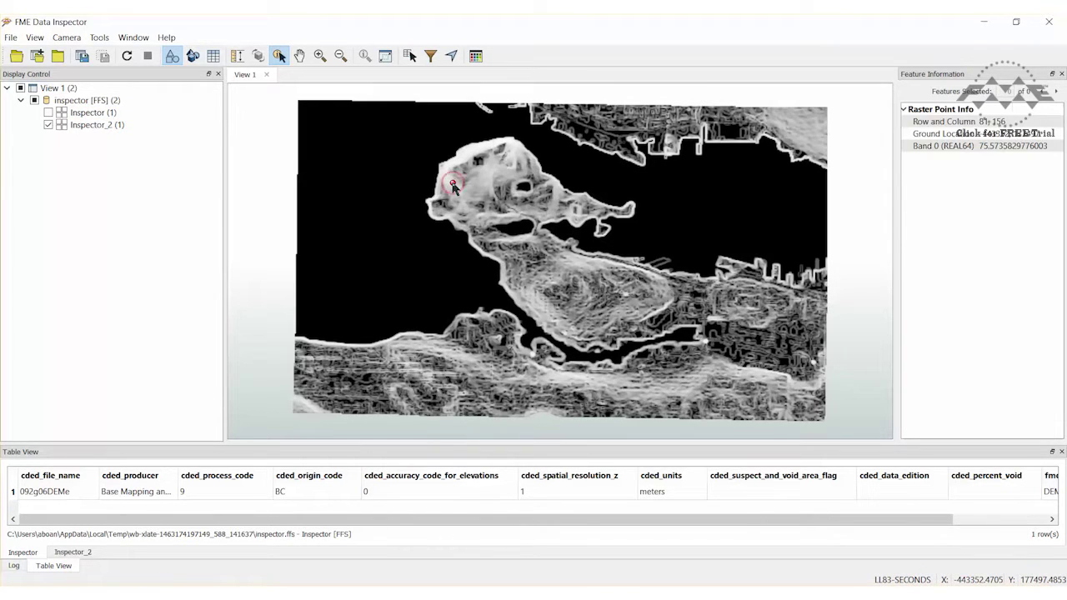
{"action": "left_click", "coordinate": [1036, 157]}
{"action": "left_click", "coordinate": [634, 278]}
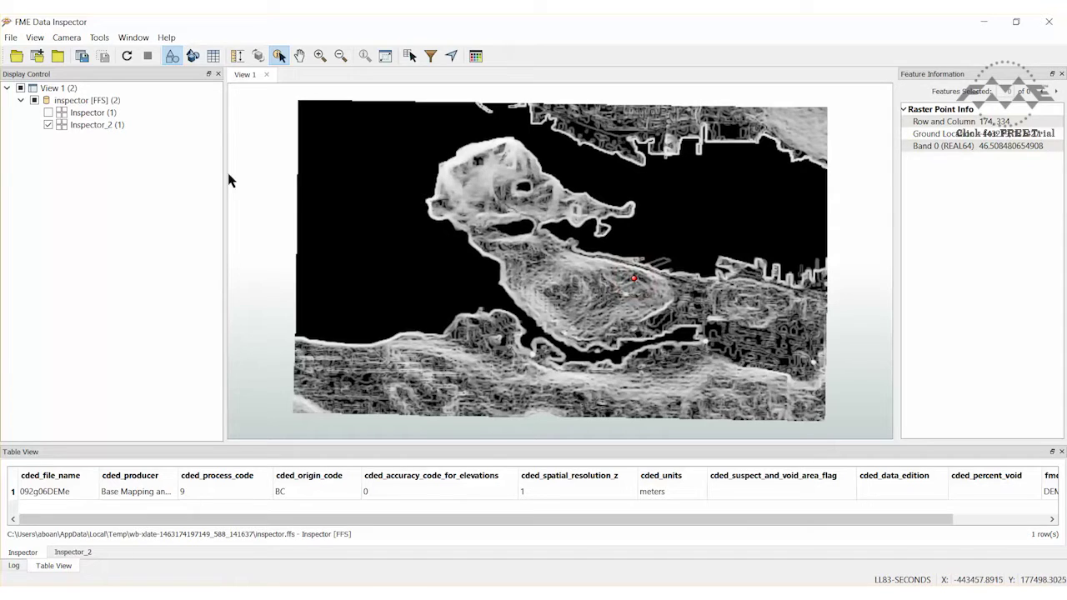
Step: Show only the aspect layer and query its Band 0 values at two points
{"action": "left_click", "coordinate": [48, 125]}
{"action": "left_click", "coordinate": [48, 113]}
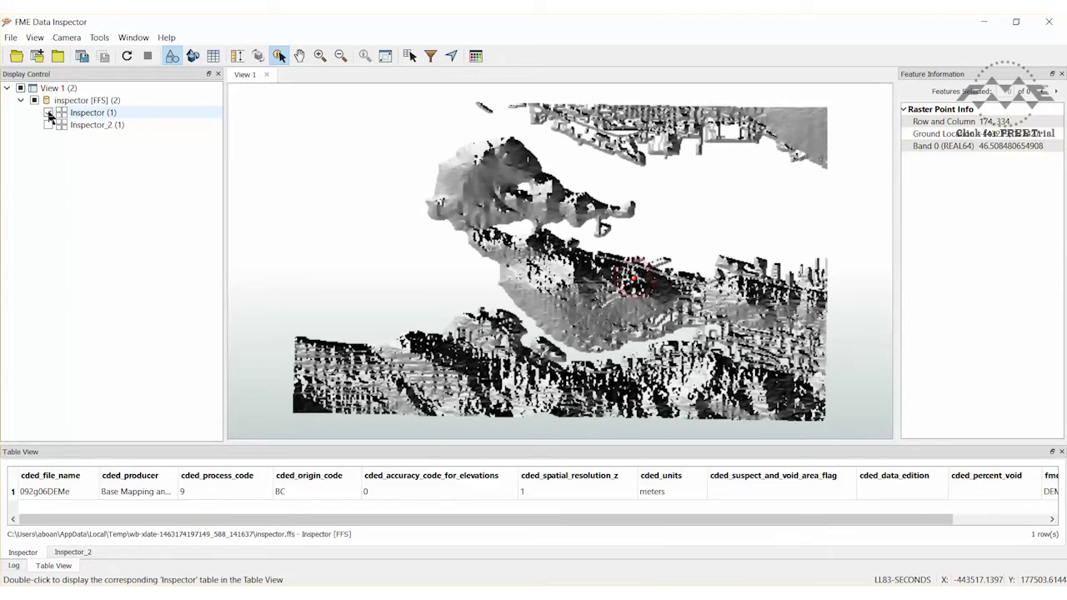
{"action": "left_click", "coordinate": [460, 177]}
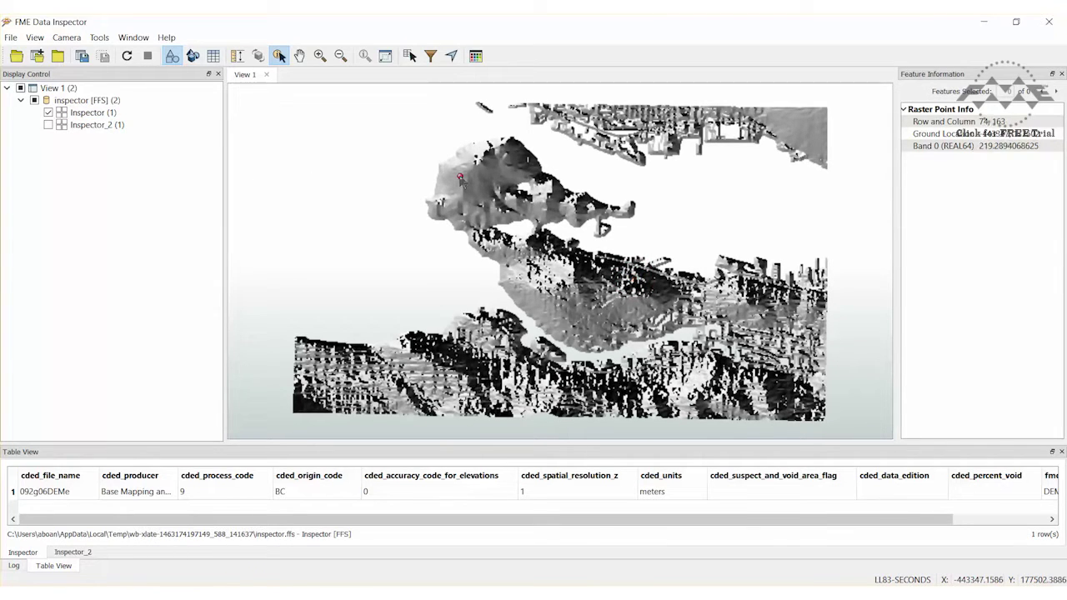
{"action": "left_click", "coordinate": [1048, 150]}
{"action": "left_click", "coordinate": [497, 169]}
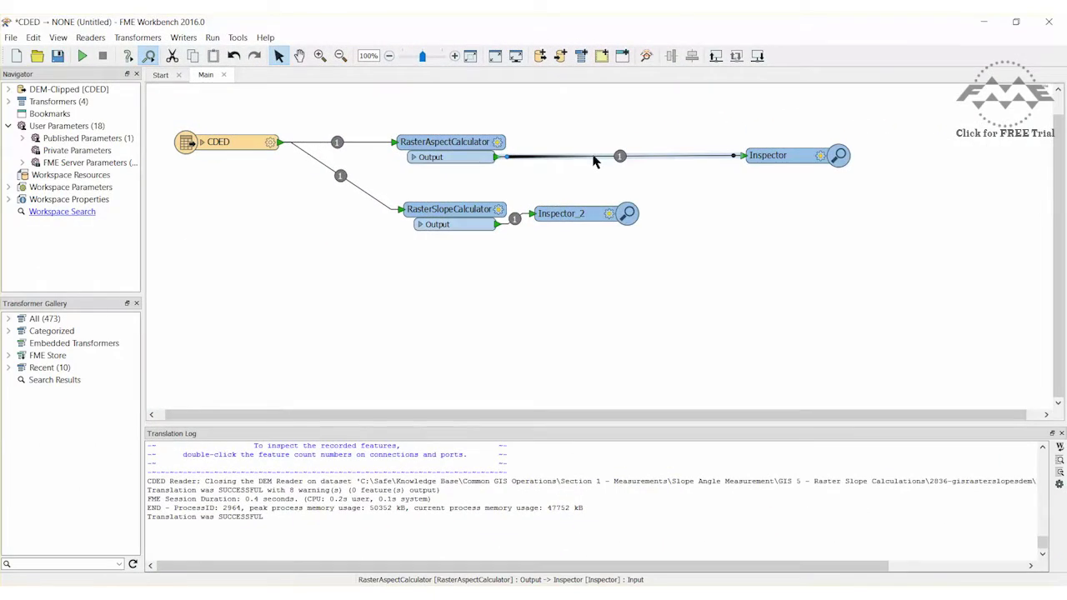
Step: Insert a RasterExpressionEvaluator on the aspect-to-Inspector connection and open its parameters
{"action": "type", "text": "rasterexpre"}
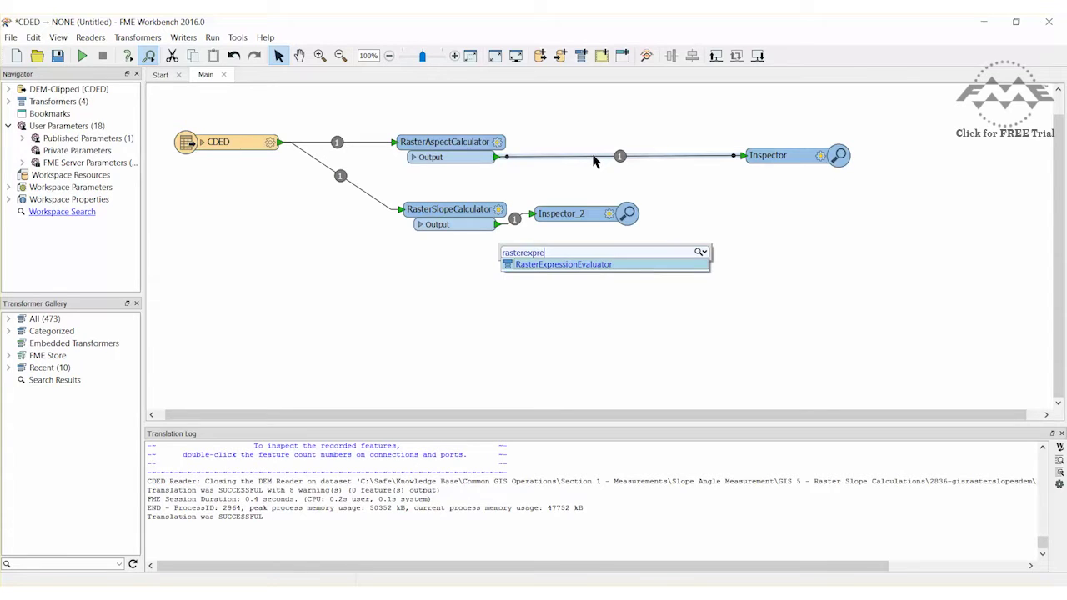
{"action": "key", "text": "Return"}
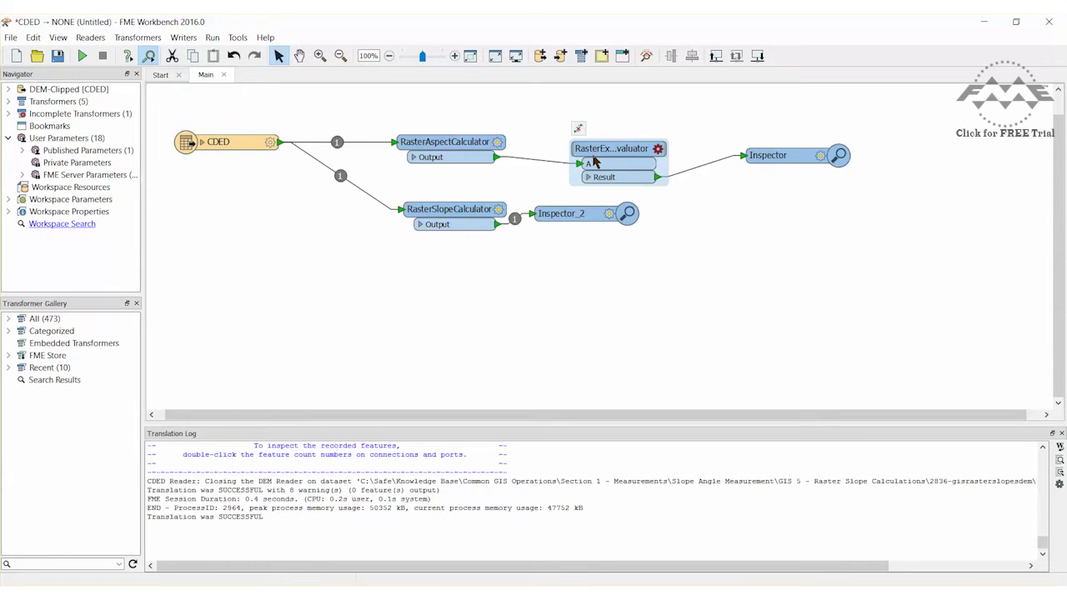
{"action": "double_click", "coordinate": [594, 161]}
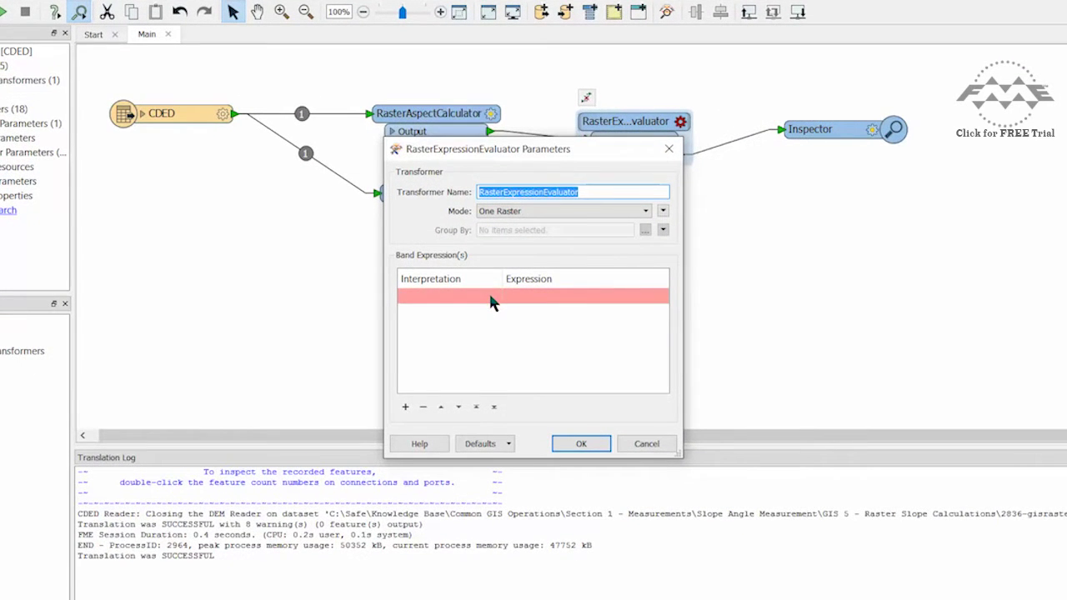
{"action": "left_click", "coordinate": [490, 297]}
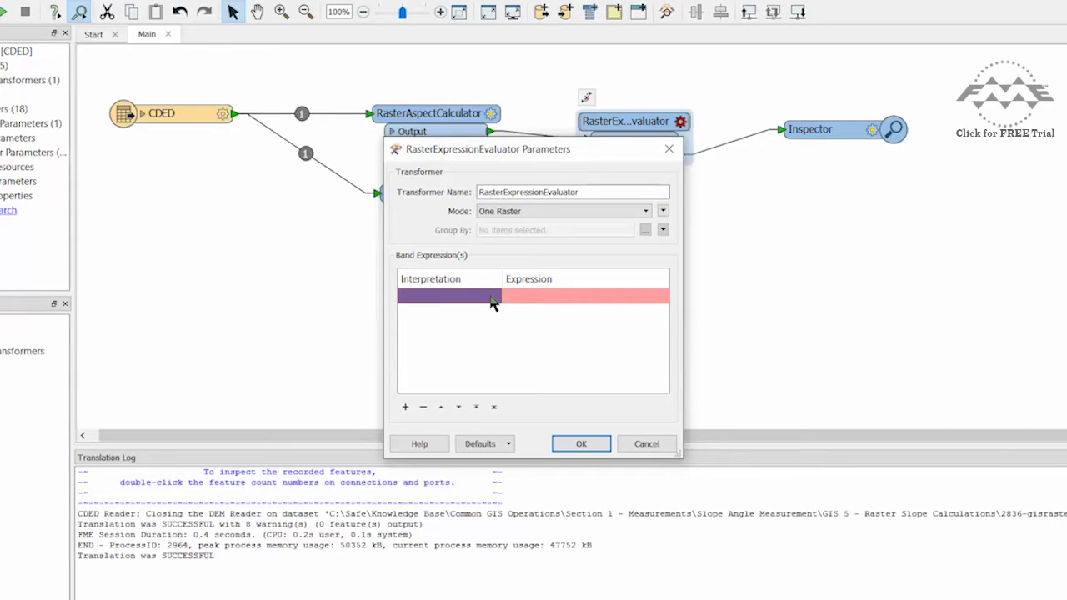
{"action": "left_click", "coordinate": [491, 300]}
{"action": "left_click", "coordinate": [641, 300]}
{"action": "left_click", "coordinate": [643, 300]}
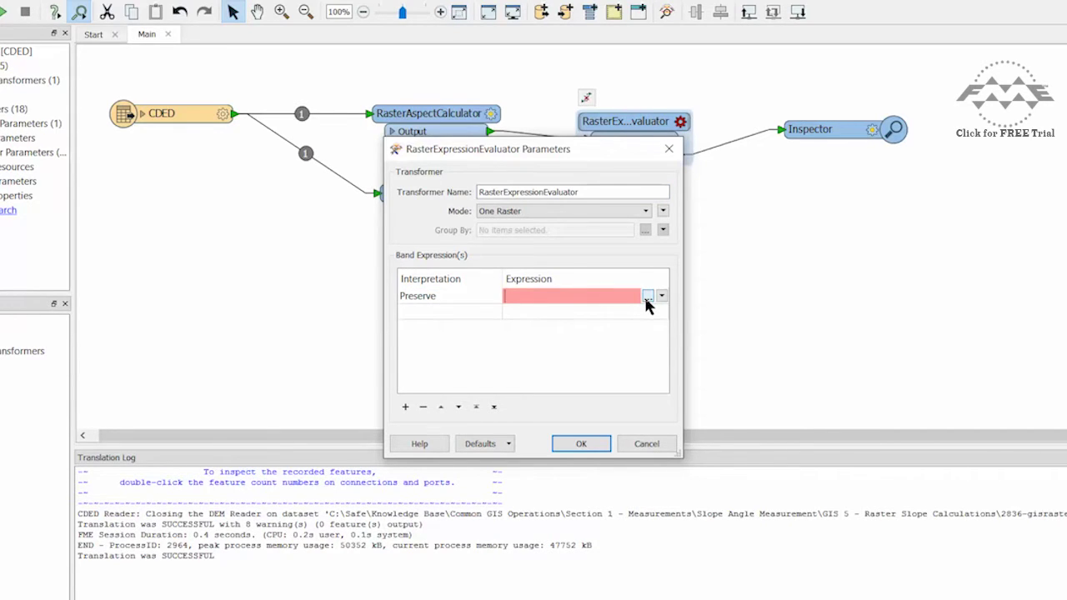
{"action": "left_click", "coordinate": [647, 298]}
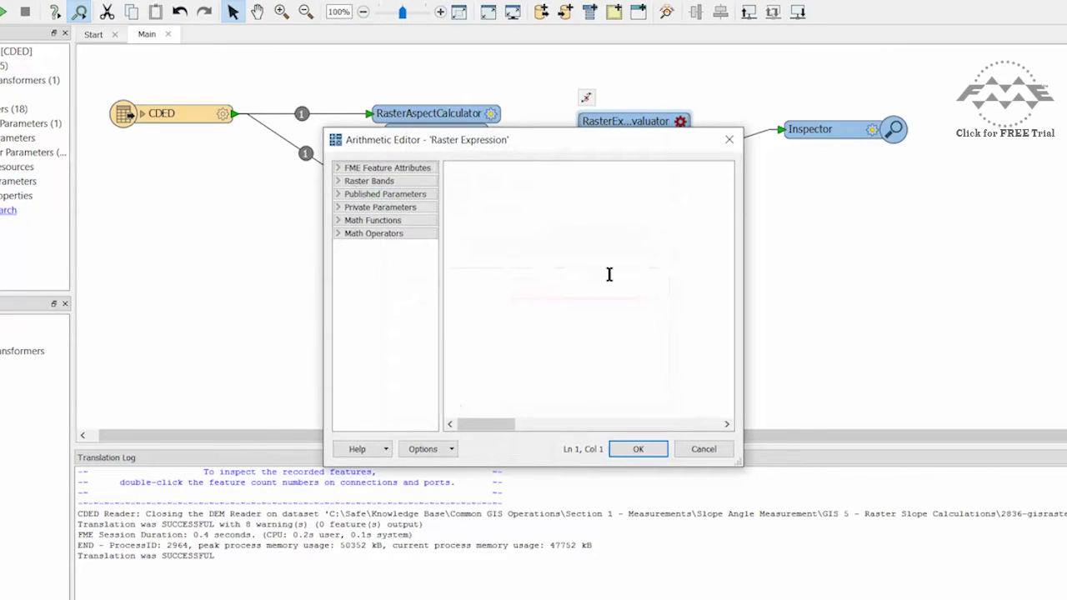
{"action": "type", "text": "if (A[0]>180,@abs(A[0]-360),A[0])"}
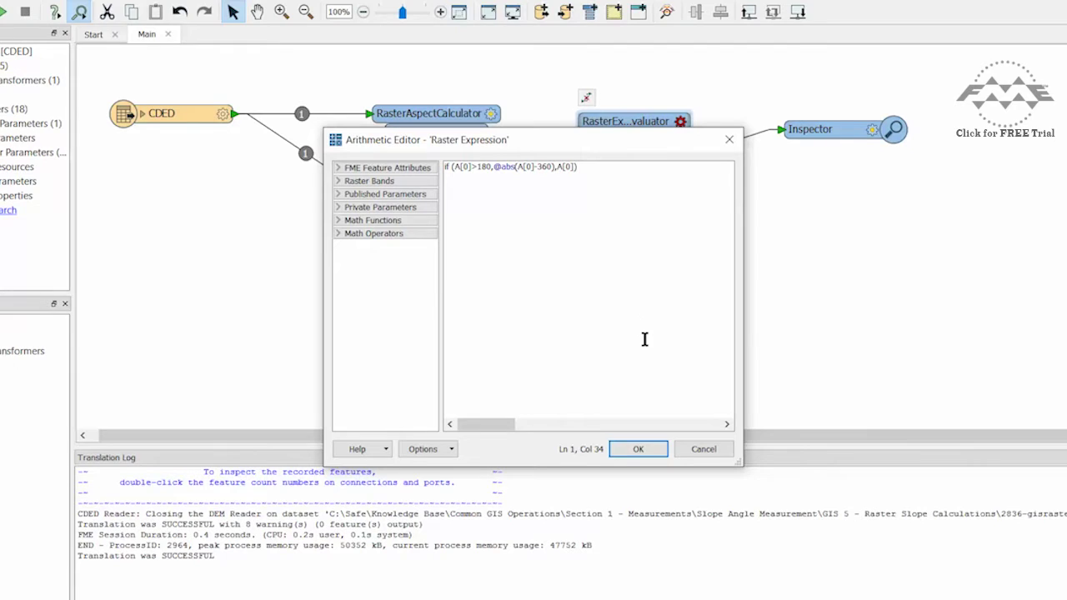
{"action": "left_click", "coordinate": [642, 448]}
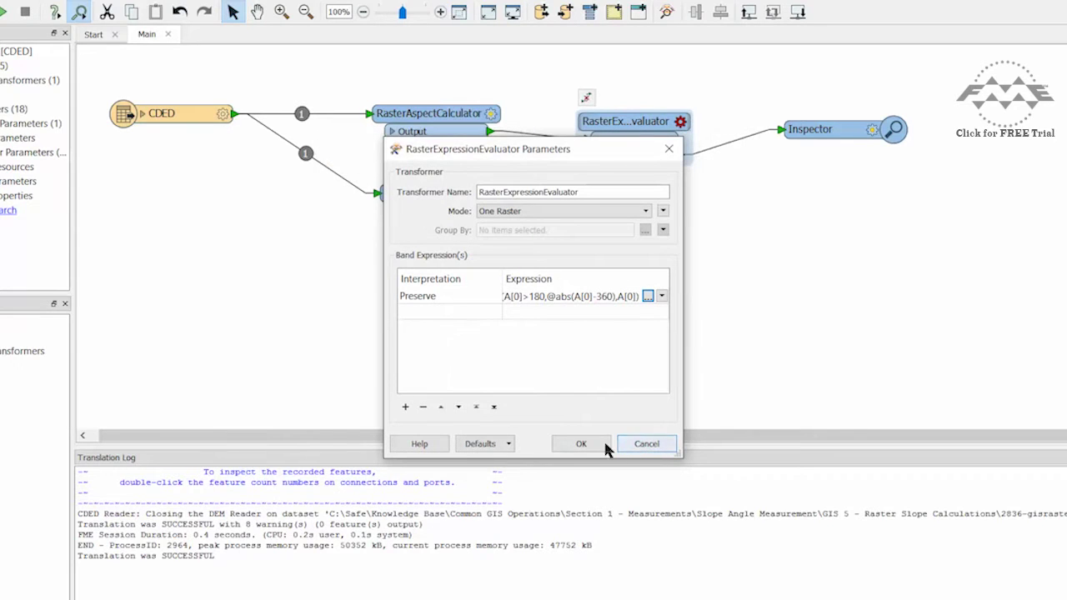
{"action": "left_click", "coordinate": [594, 445]}
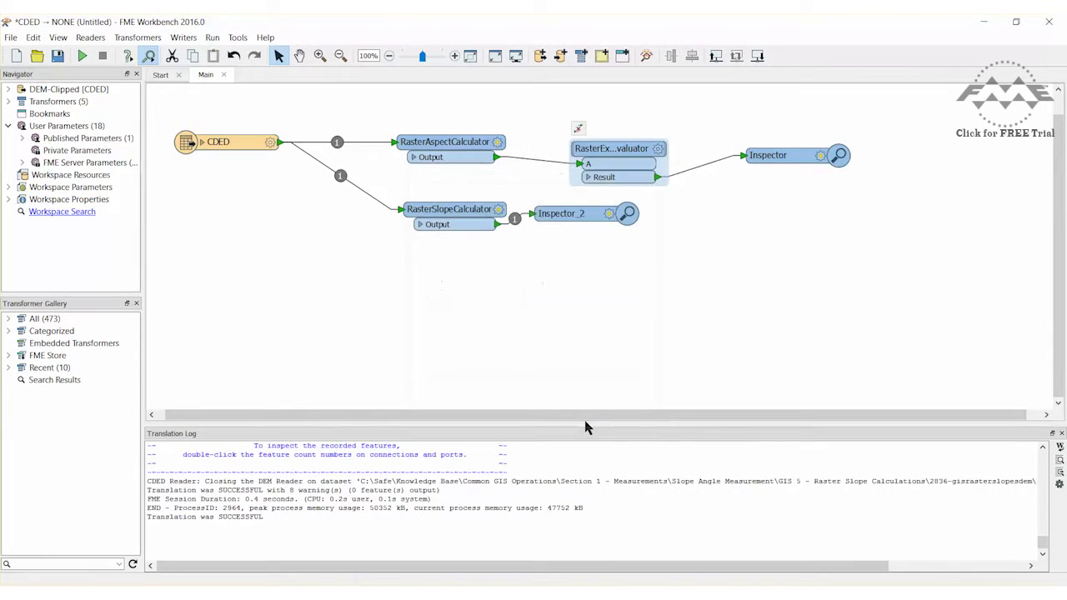
Step: Disable the CDED-to-RasterSlopeCalculator connection and run the workspace
{"action": "right_click", "coordinate": [363, 197]}
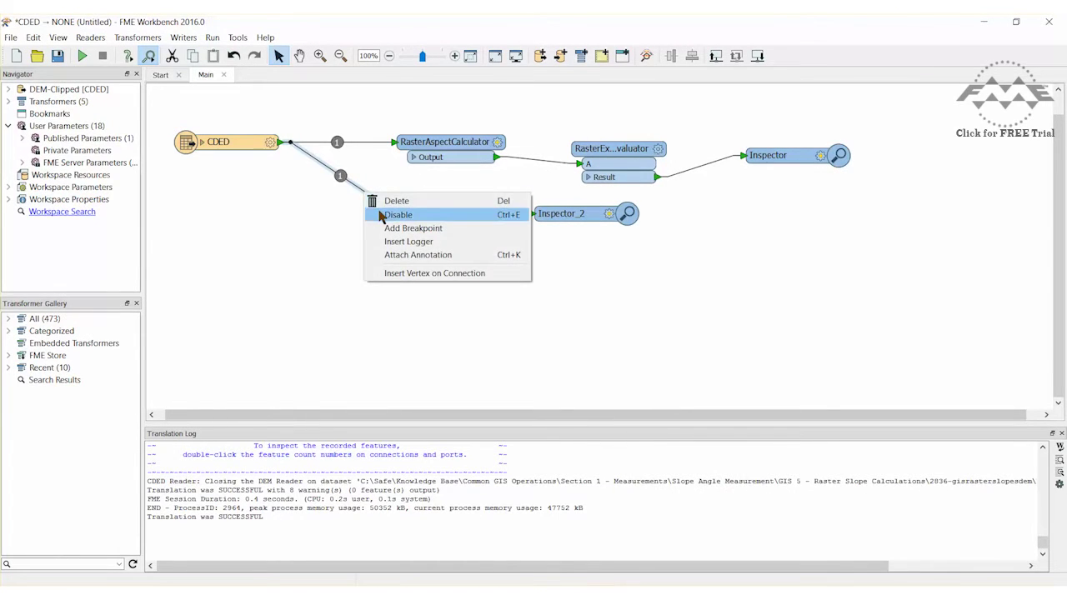
{"action": "left_click", "coordinate": [376, 214]}
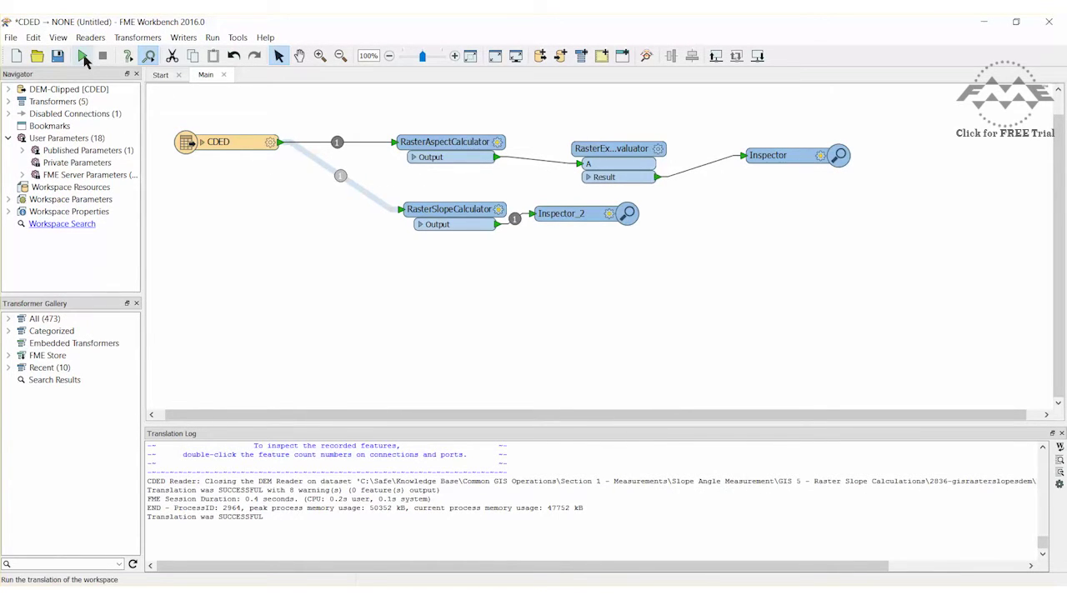
{"action": "left_click", "coordinate": [83, 57]}
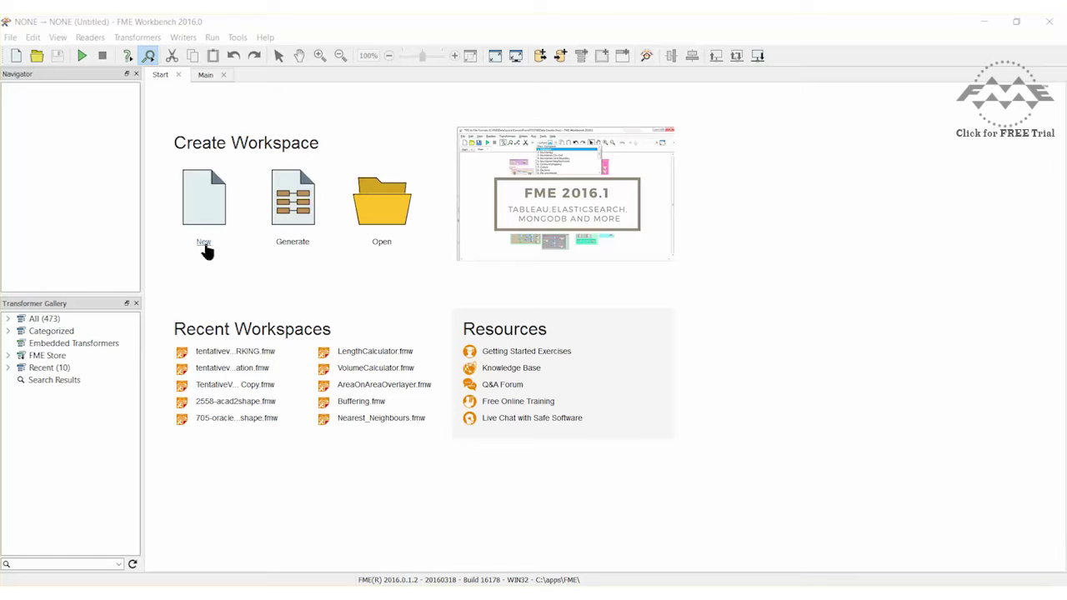
Step: Start a new workspace with a CDED reader for DEM-Clipped.dem
{"action": "left_click", "coordinate": [204, 243]}
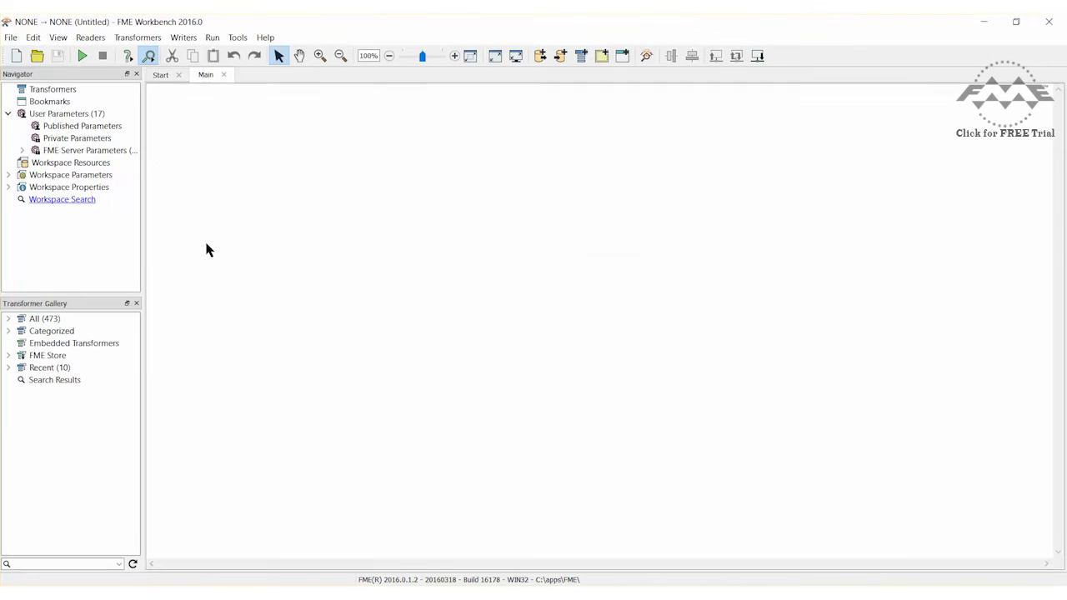
{"action": "left_click", "coordinate": [90, 37]}
{"action": "left_click", "coordinate": [97, 52]}
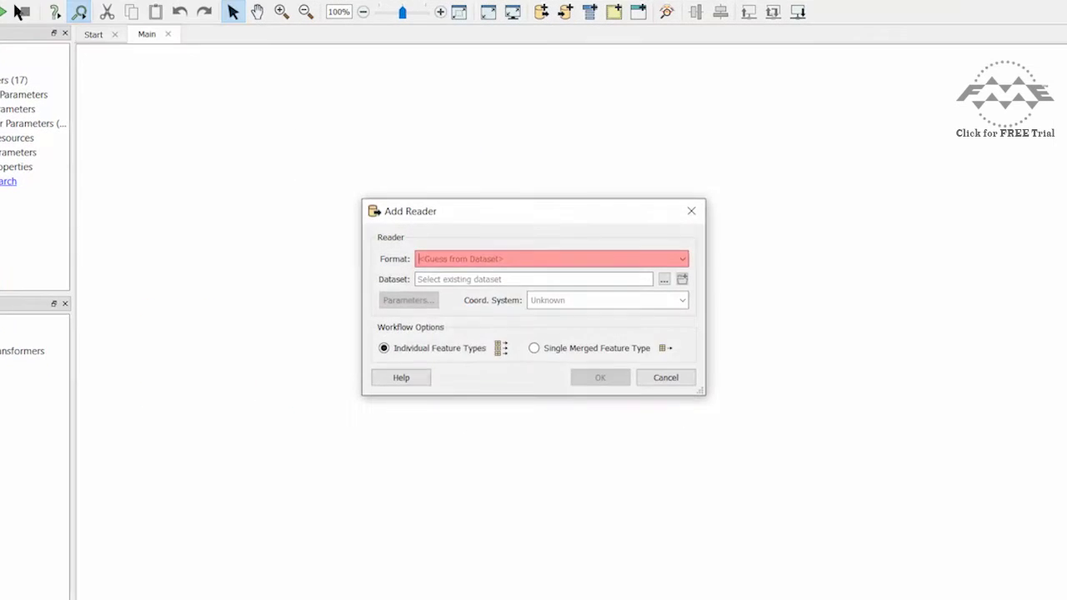
{"action": "type", "text": "cded"}
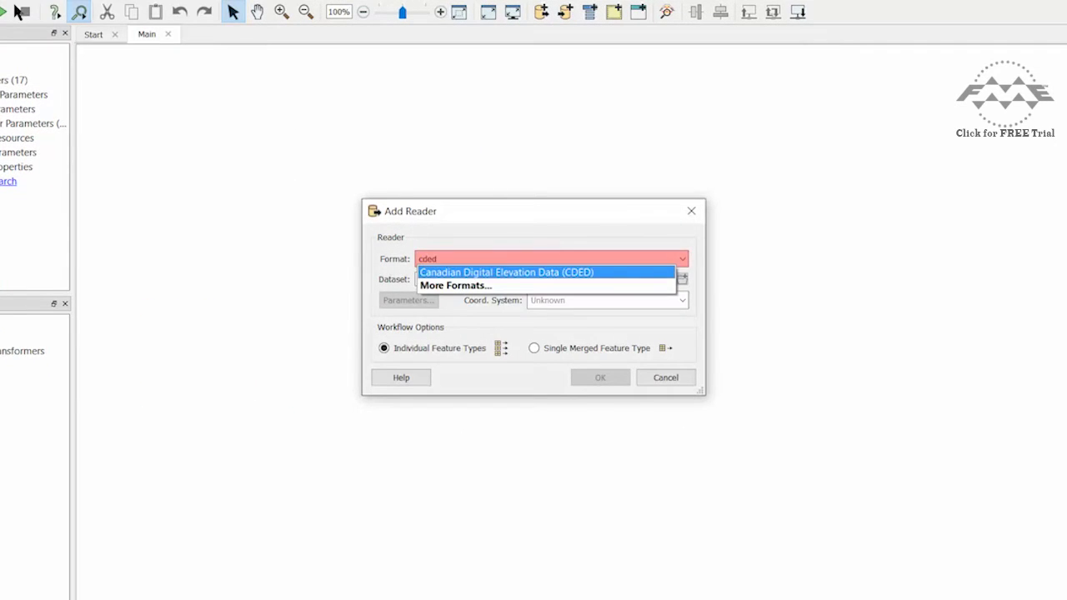
{"action": "key", "text": "Return"}
{"action": "left_click", "coordinate": [664, 280]}
{"action": "left_click", "coordinate": [634, 303]}
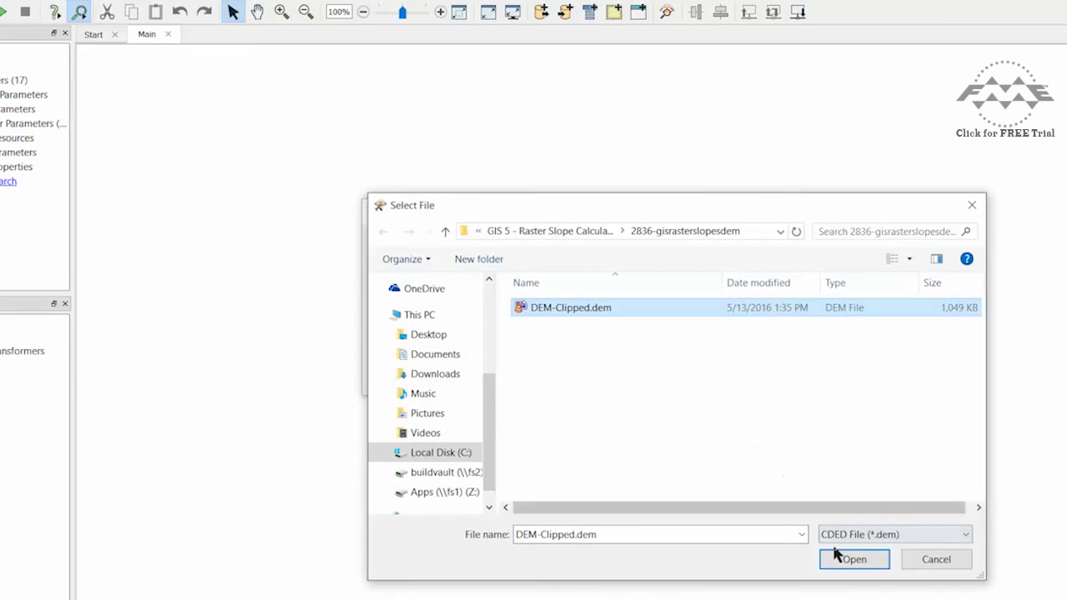
{"action": "left_click", "coordinate": [844, 560]}
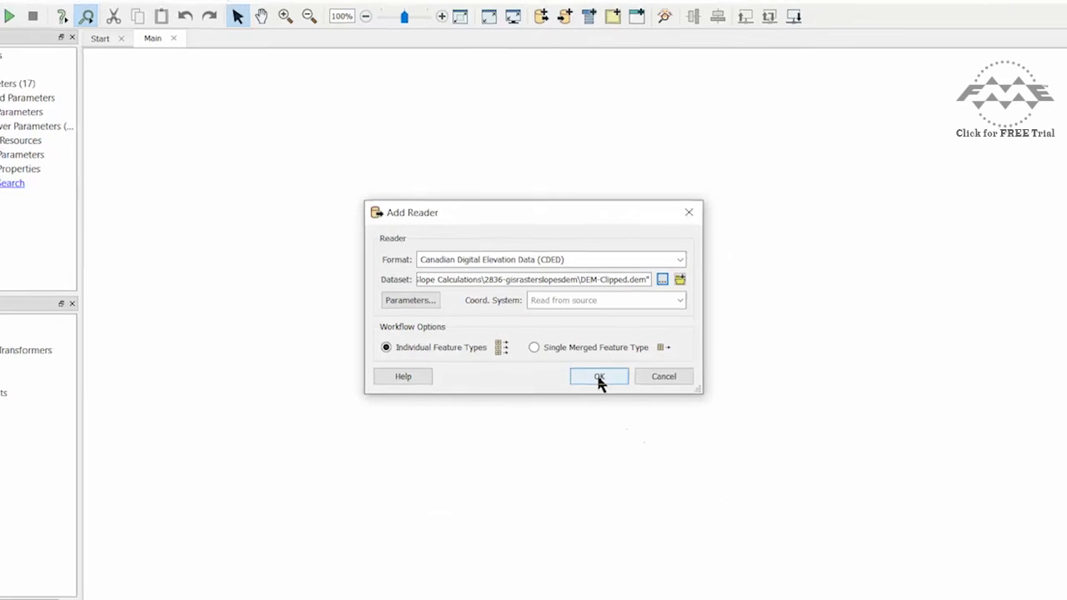
{"action": "left_click", "coordinate": [598, 376]}
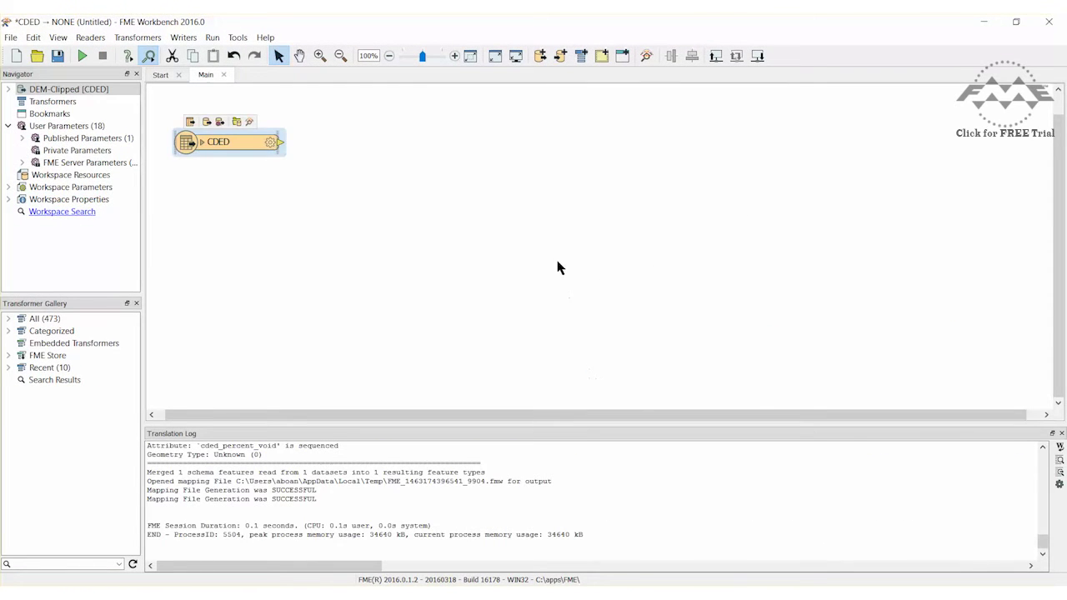
Step: Add a RasterSlopeCalculator and connect the CDED reader to it
{"action": "type", "text": "raster"}
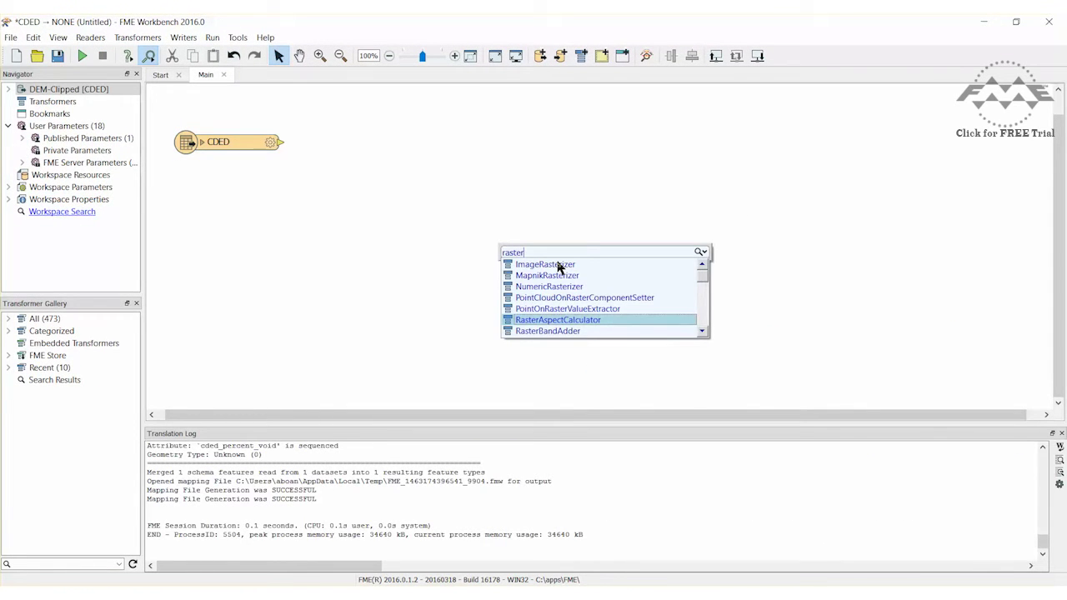
{"action": "type", "text": "slope"}
{"action": "key", "text": "Return"}
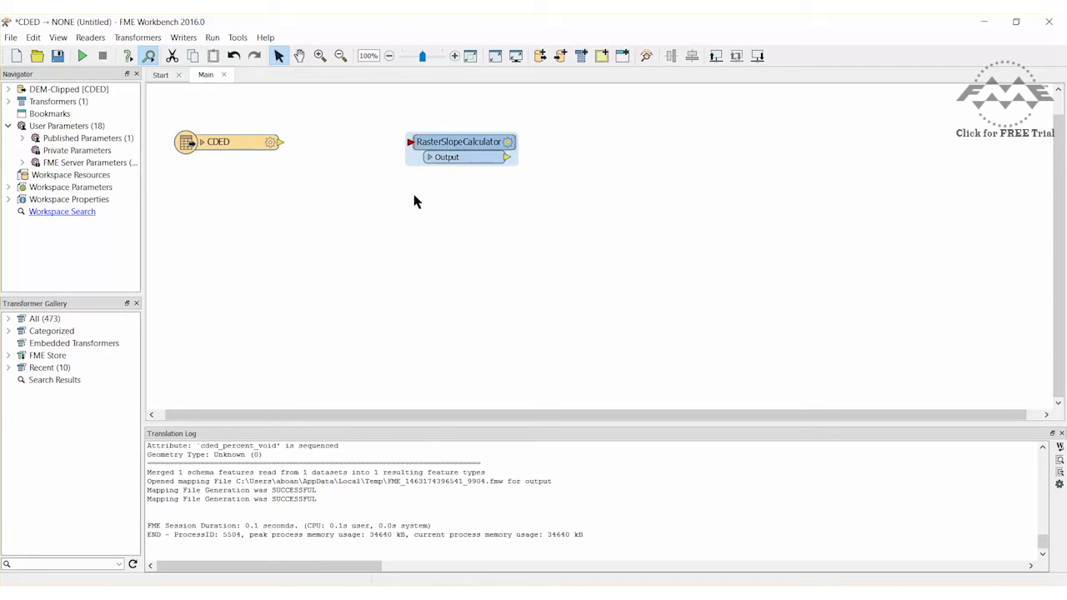
{"action": "left_click", "coordinate": [281, 142]}
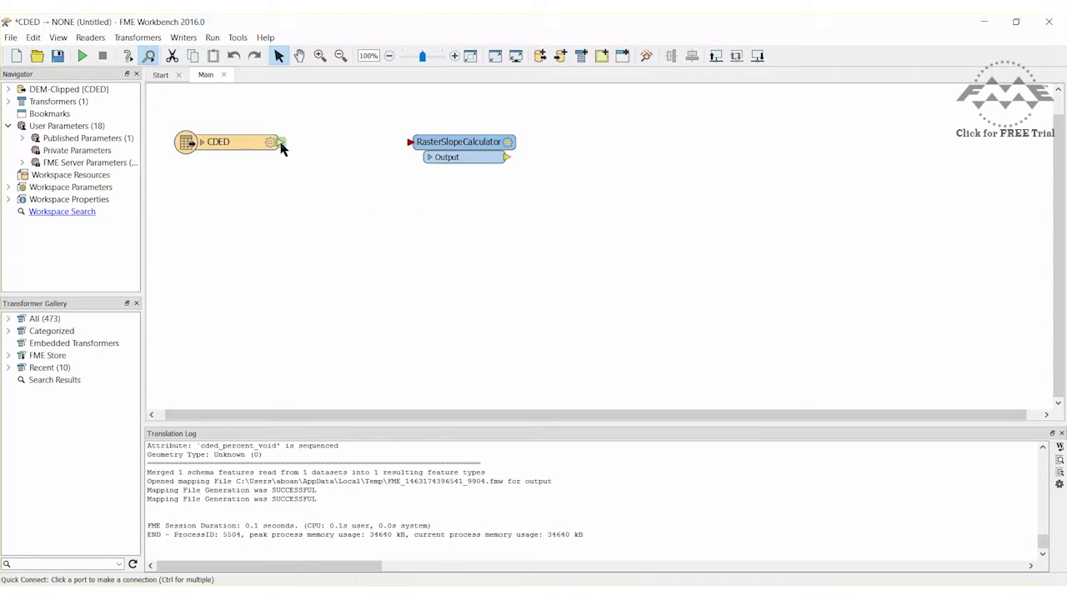
{"action": "left_click", "coordinate": [409, 143]}
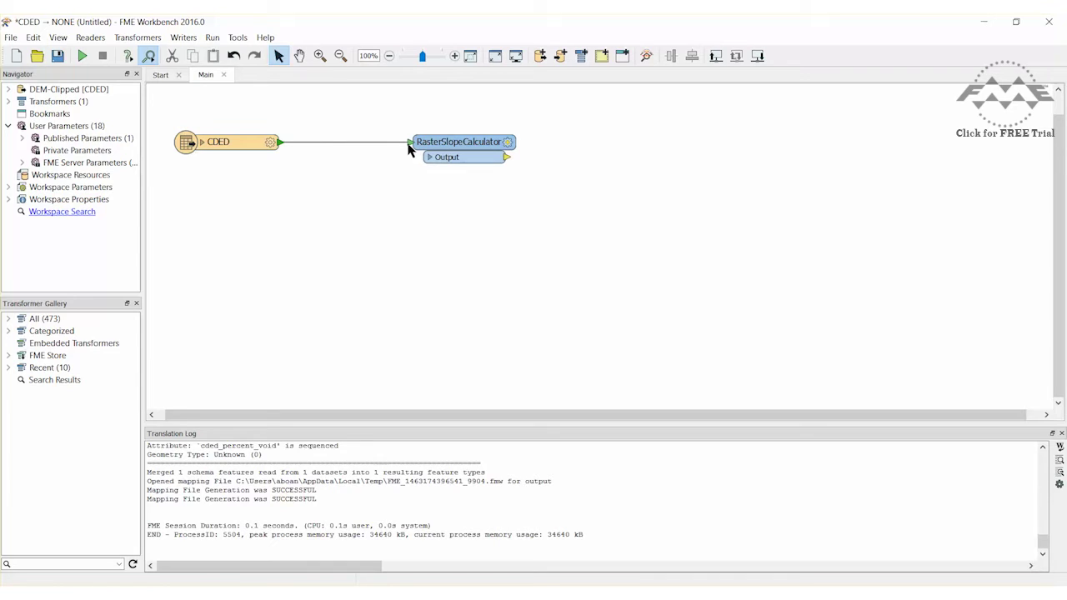
{"action": "type", "text": "raster"}
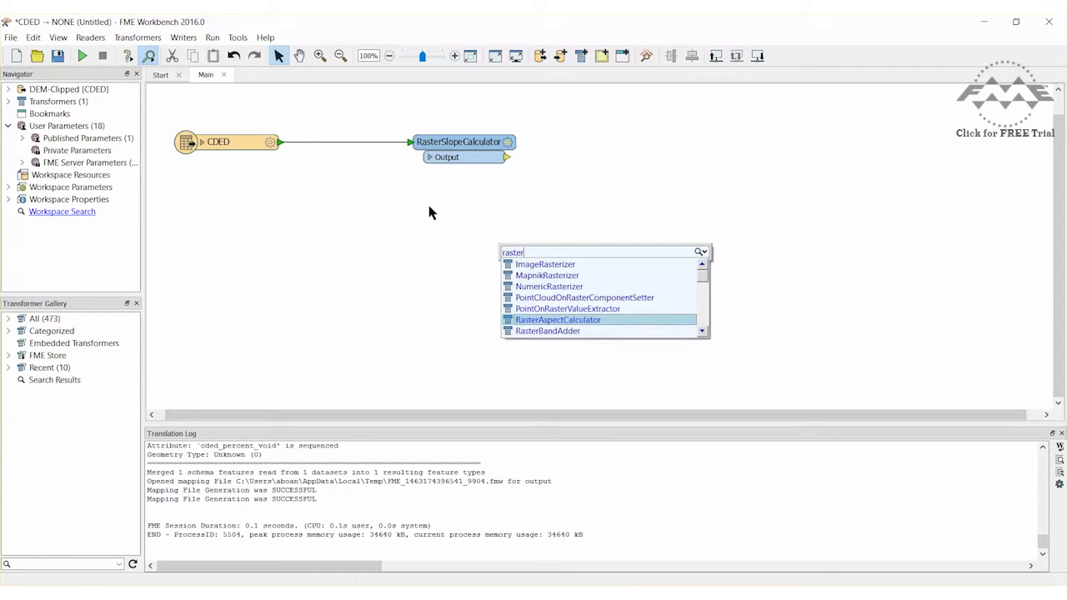
{"action": "type", "text": "cellvalue"}
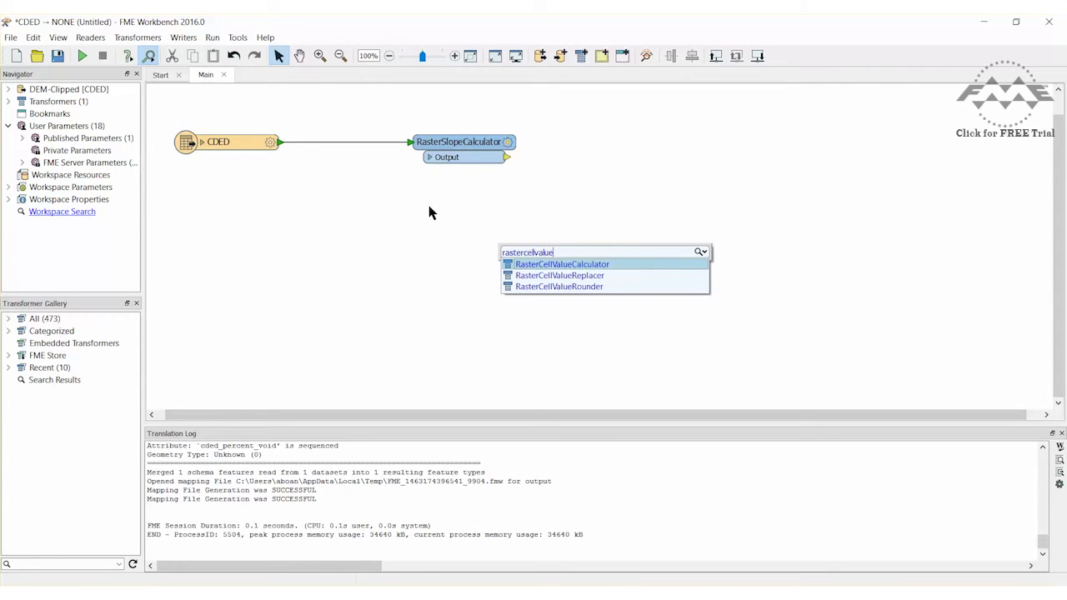
Step: Add a RasterCellValueCalculator with slope output into B and CDED into A
{"action": "key", "text": "Return"}
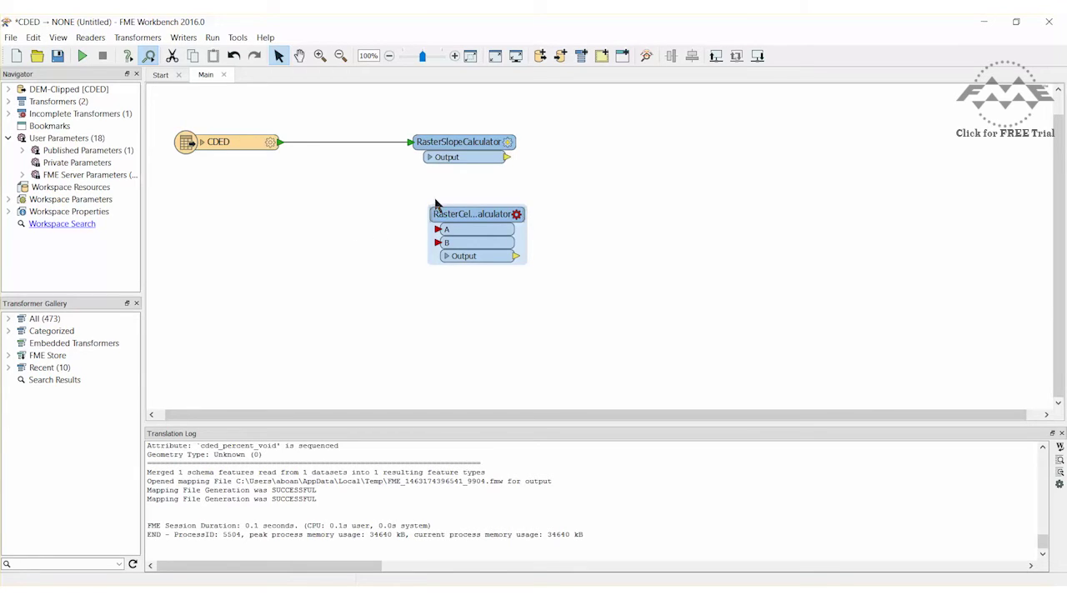
{"action": "left_click", "coordinate": [507, 158]}
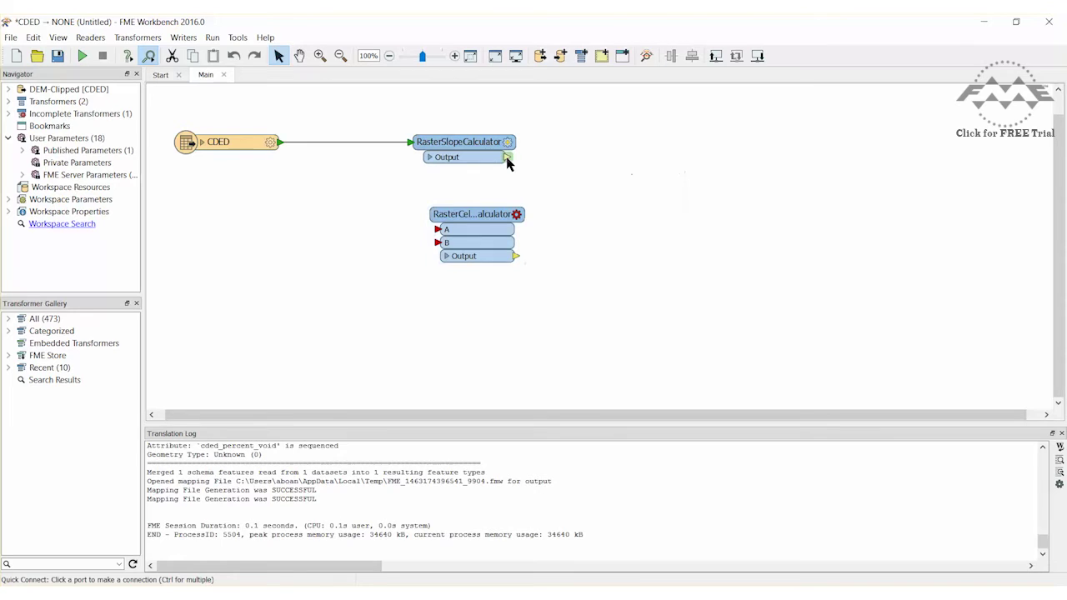
{"action": "left_click", "coordinate": [440, 243]}
{"action": "left_click", "coordinate": [280, 143]}
{"action": "left_click", "coordinate": [436, 232]}
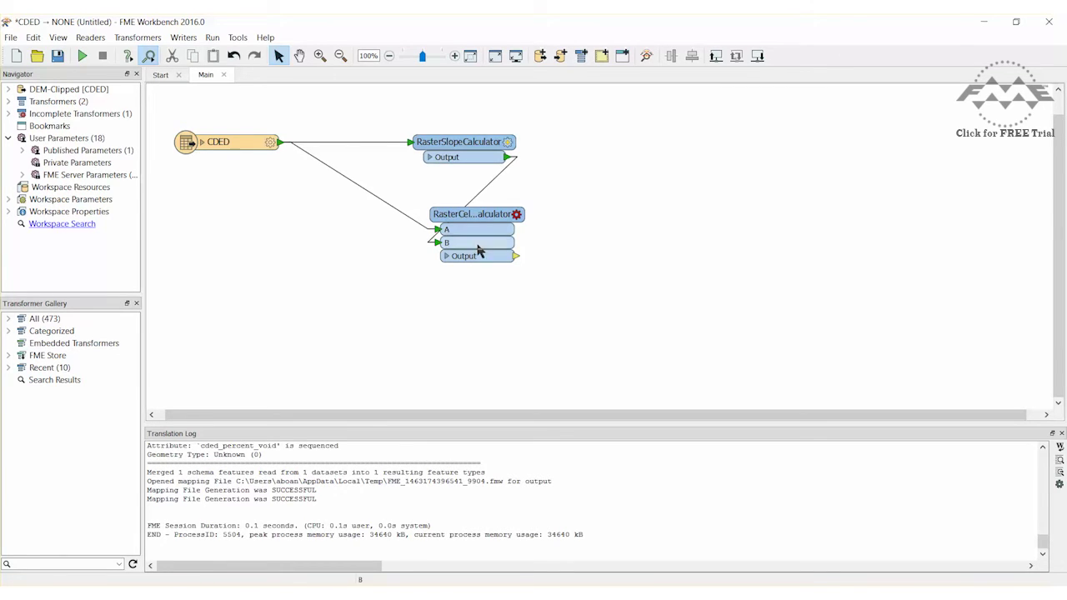
Step: Set the RasterCellValueCalculator Operation to + and confirm
{"action": "left_click", "coordinate": [482, 214]}
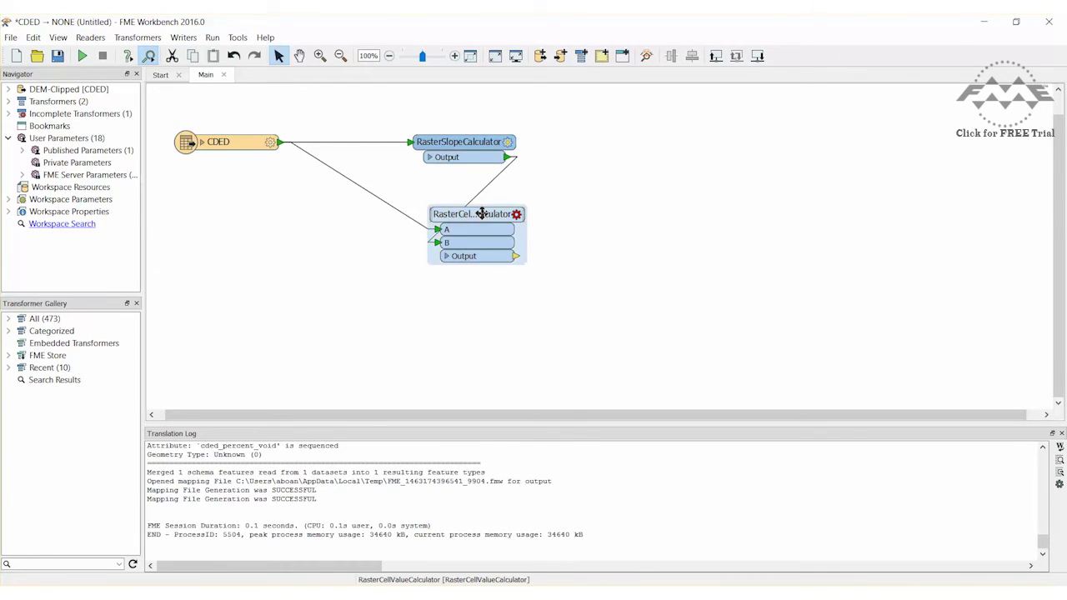
{"action": "double_click", "coordinate": [481, 213]}
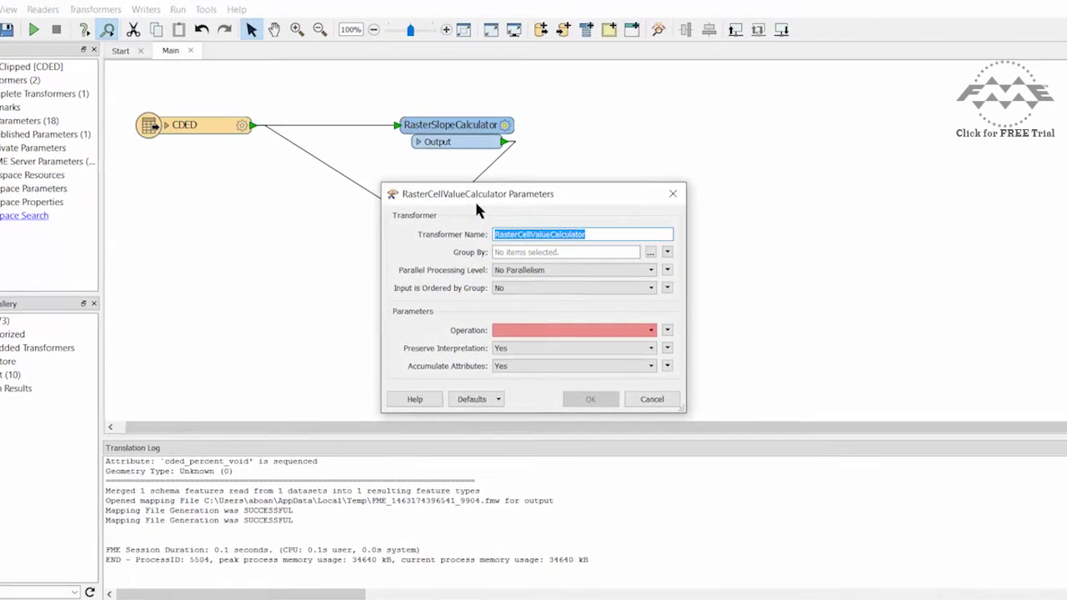
{"action": "left_click", "coordinate": [661, 332]}
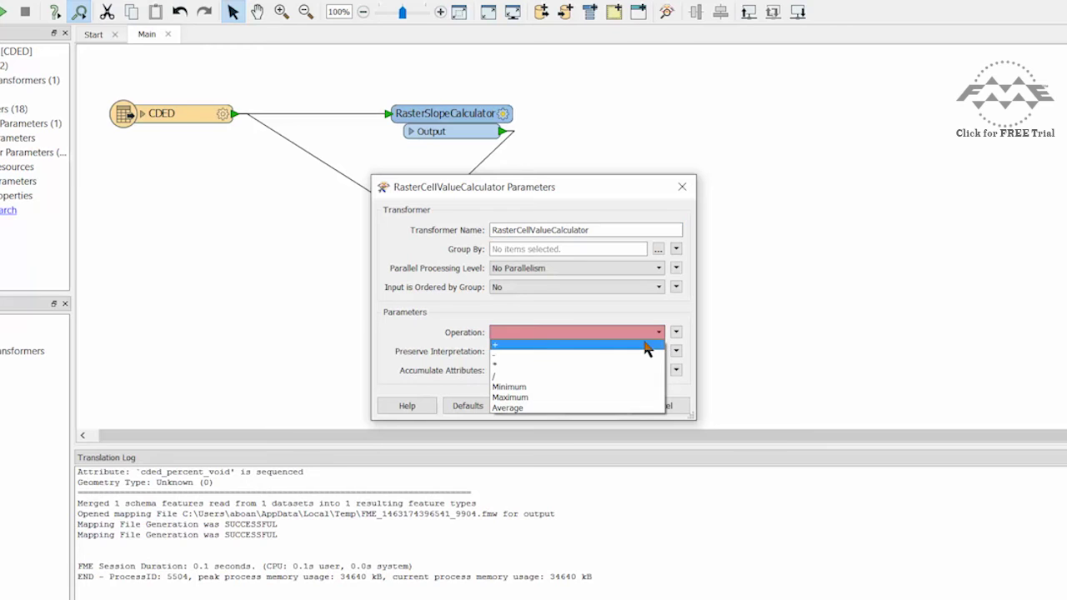
{"action": "left_click", "coordinate": [643, 345]}
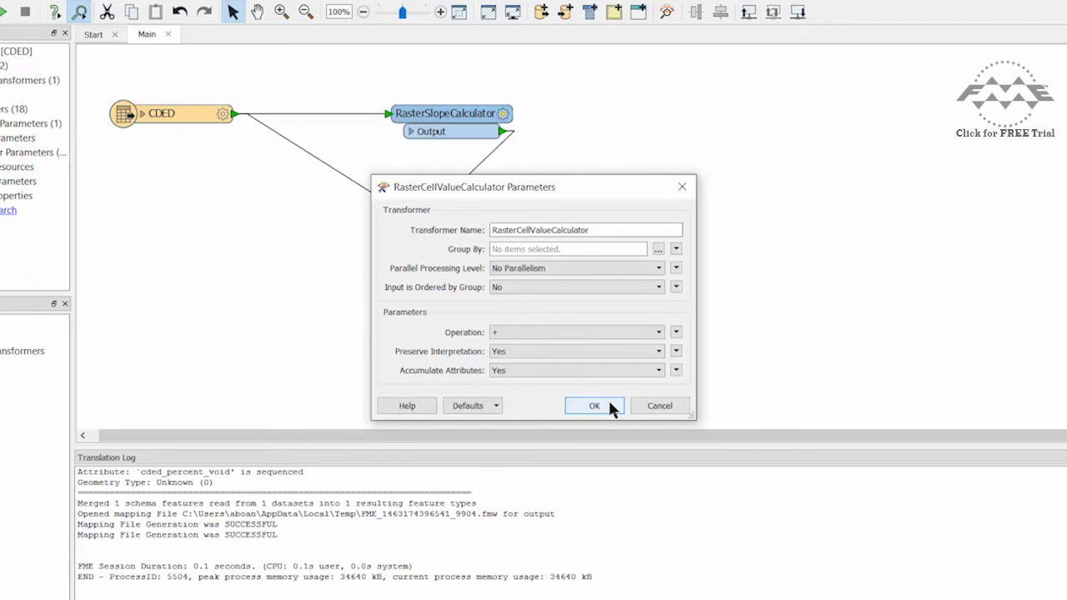
{"action": "left_click", "coordinate": [608, 404]}
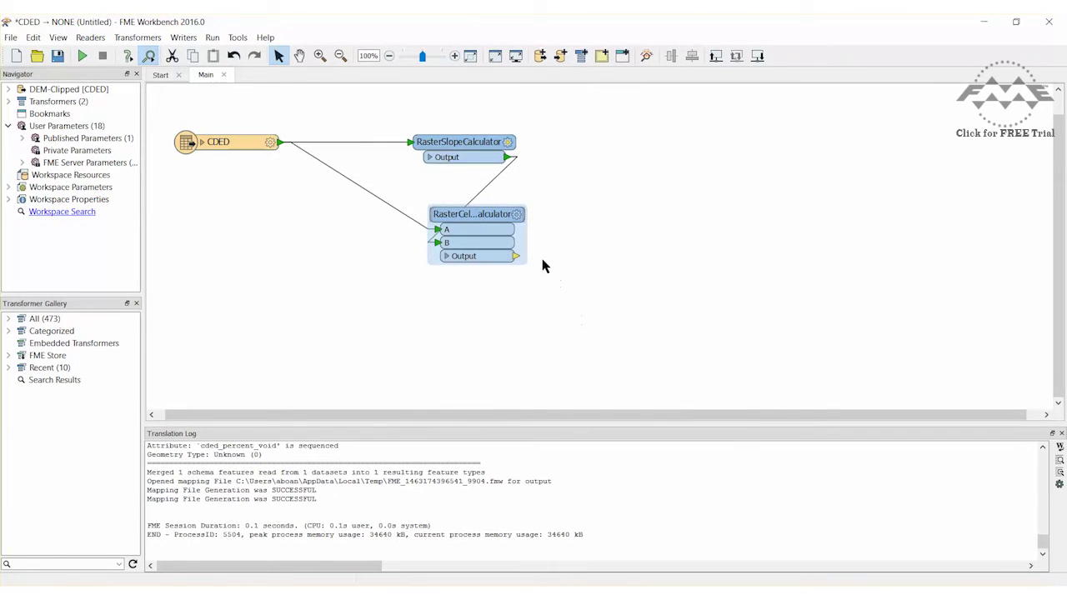
Step: Attach an Inspector to the RasterCellValueCalculator Output and run the workspace
{"action": "left_click", "coordinate": [516, 259]}
{"action": "type", "text": "ins"}
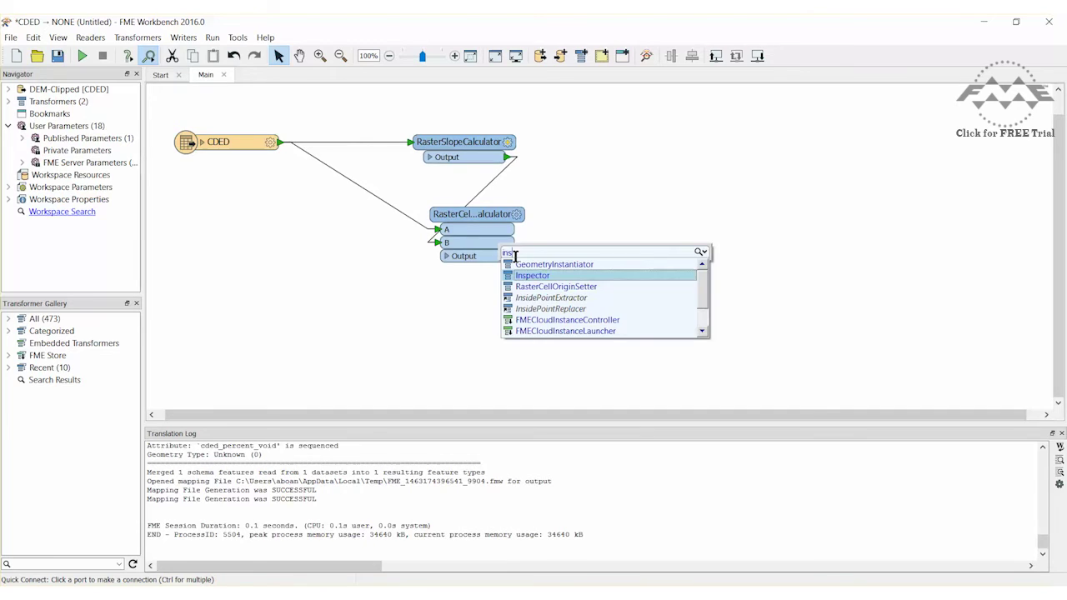
{"action": "key", "text": "Return"}
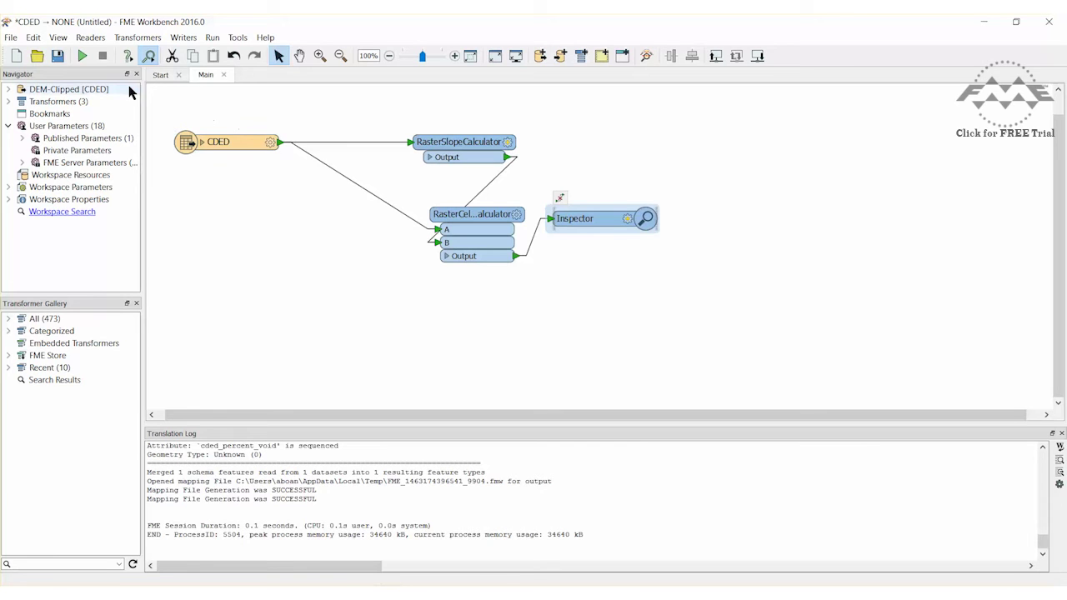
{"action": "left_click", "coordinate": [82, 56]}
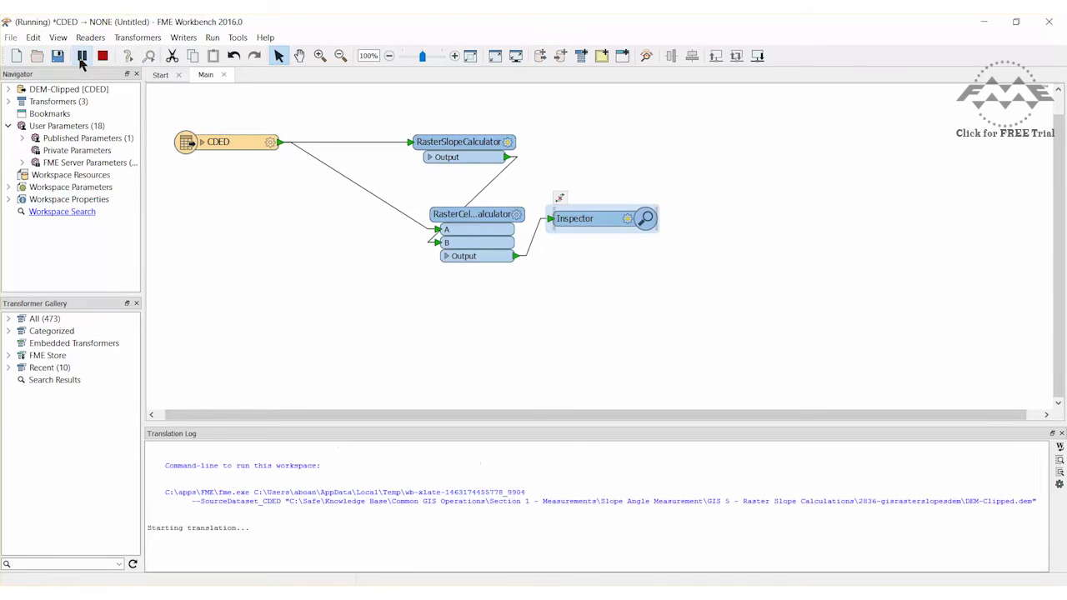